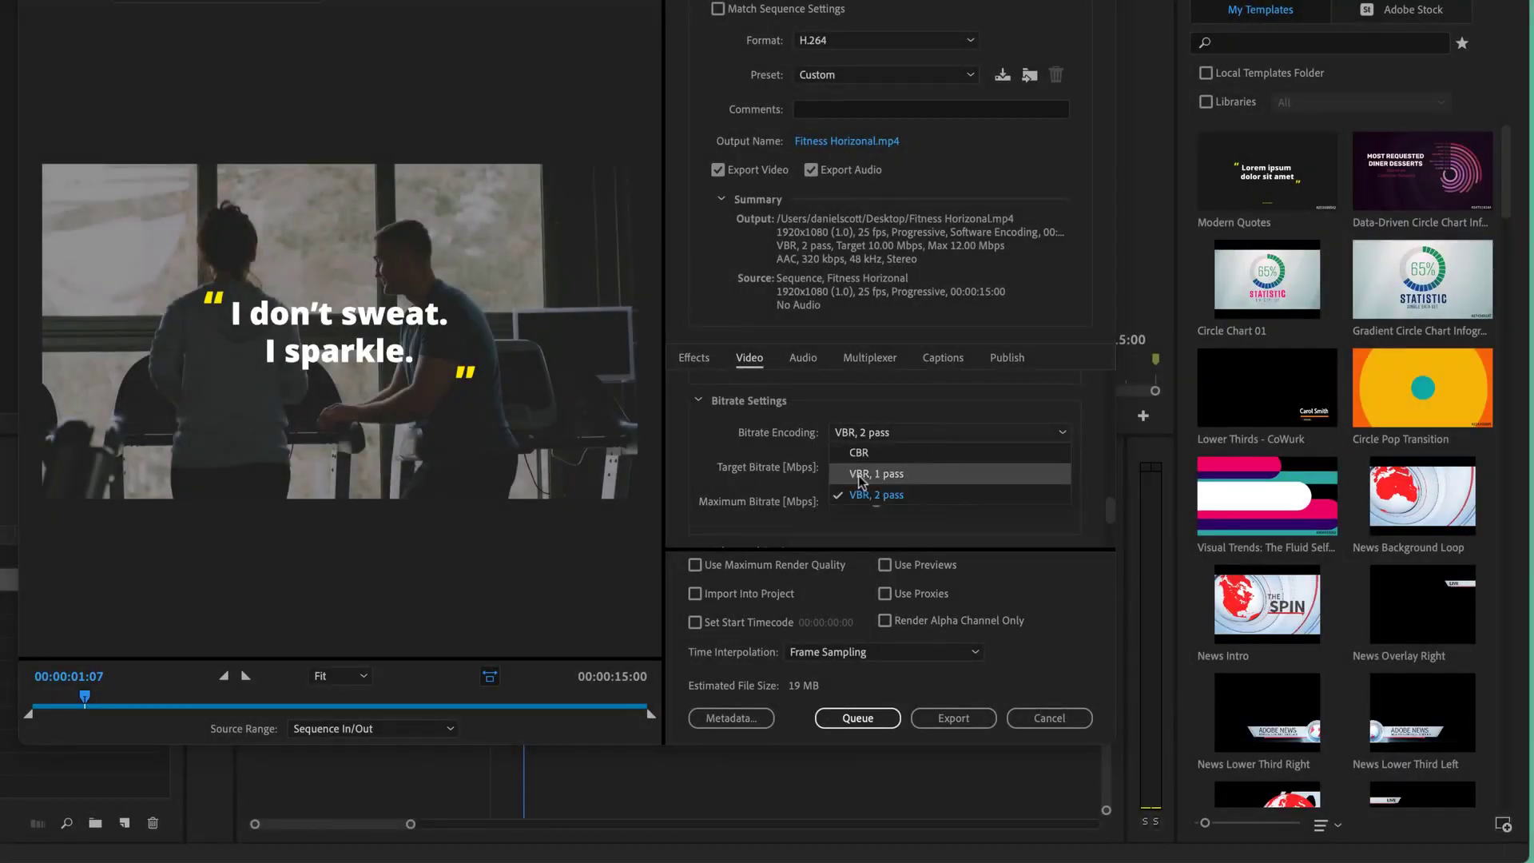
# Step: Try the bitrate encoding modes (VBR 1 pass, CBR), settling on VBR, 2 pass
pyautogui.click(862, 479)
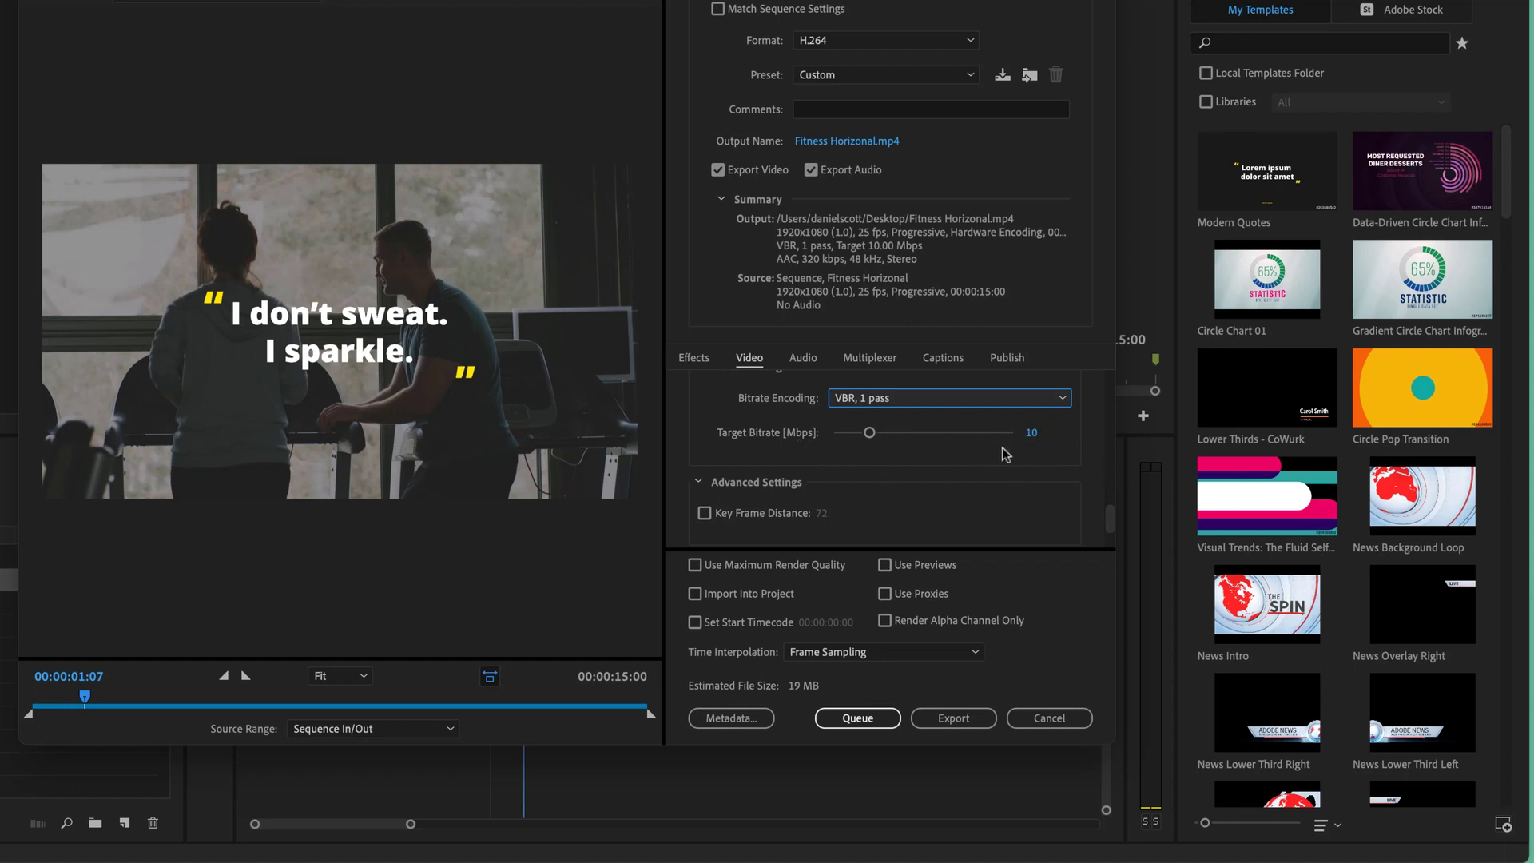
pyautogui.click(884, 403)
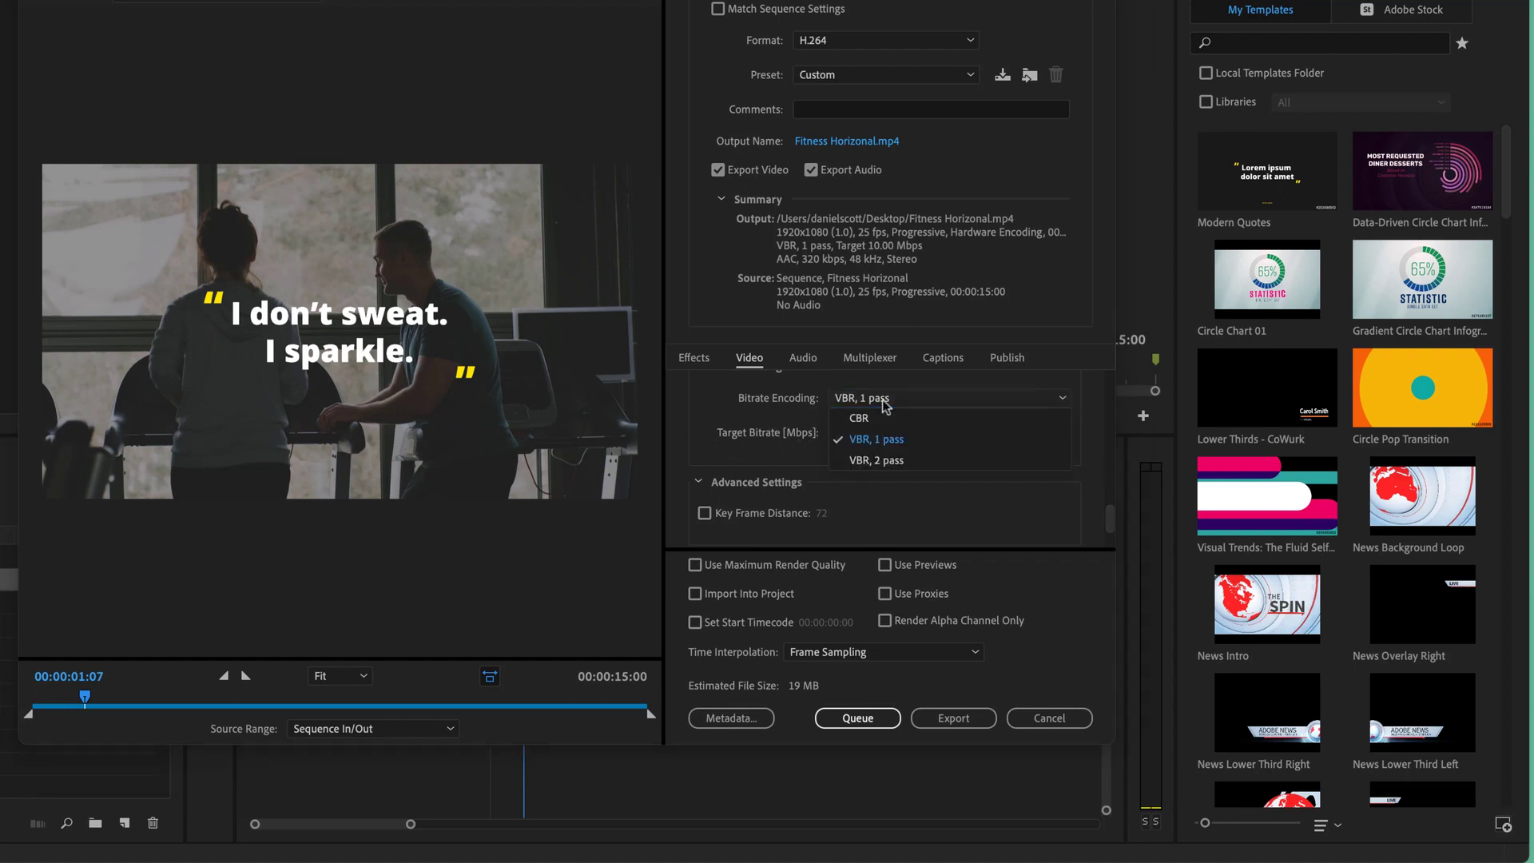
pyautogui.click(859, 417)
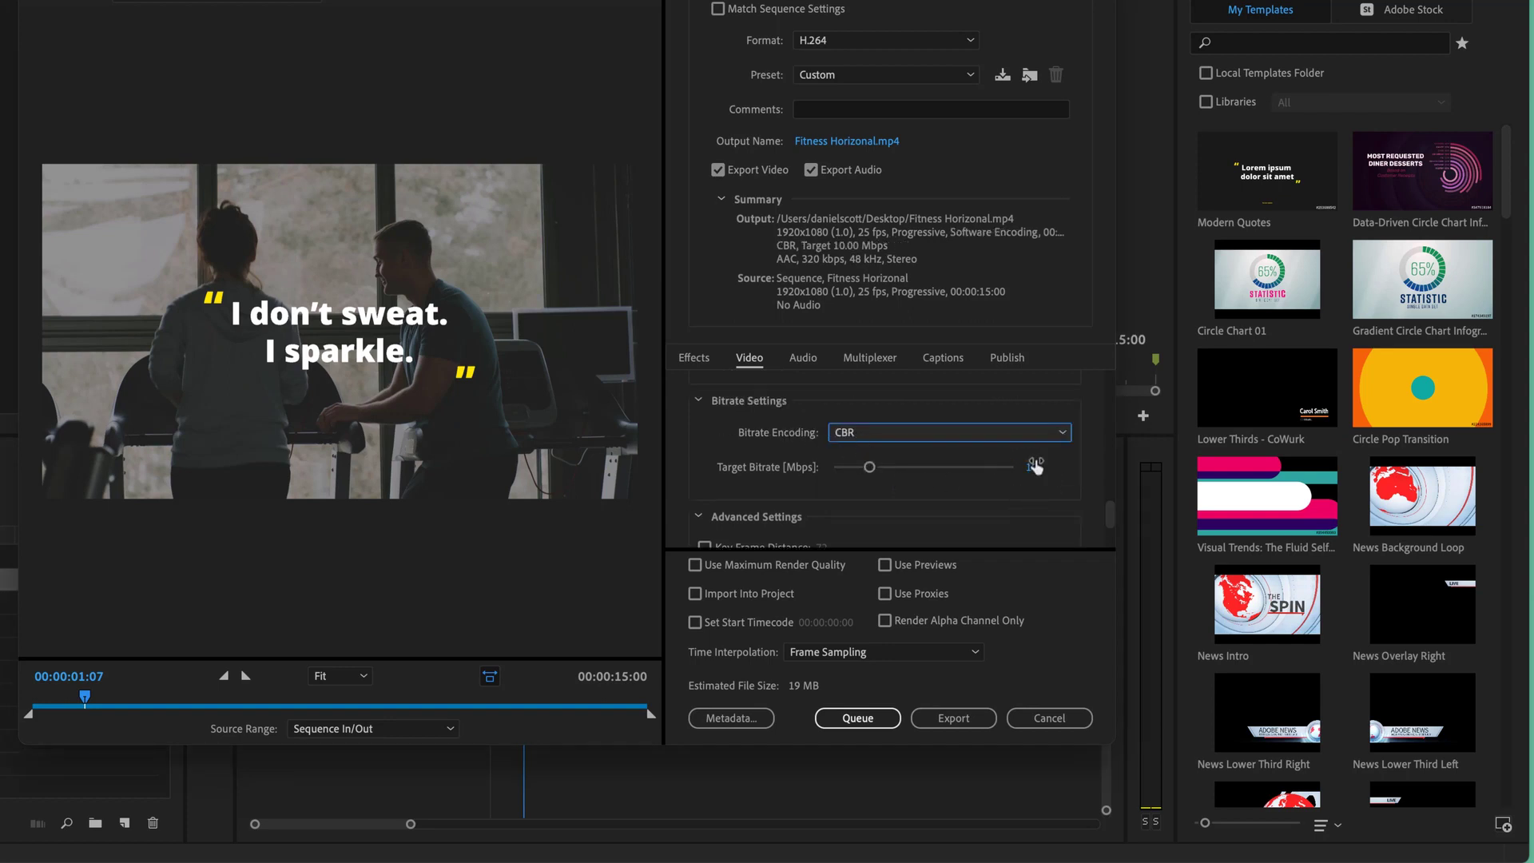
pyautogui.click(898, 433)
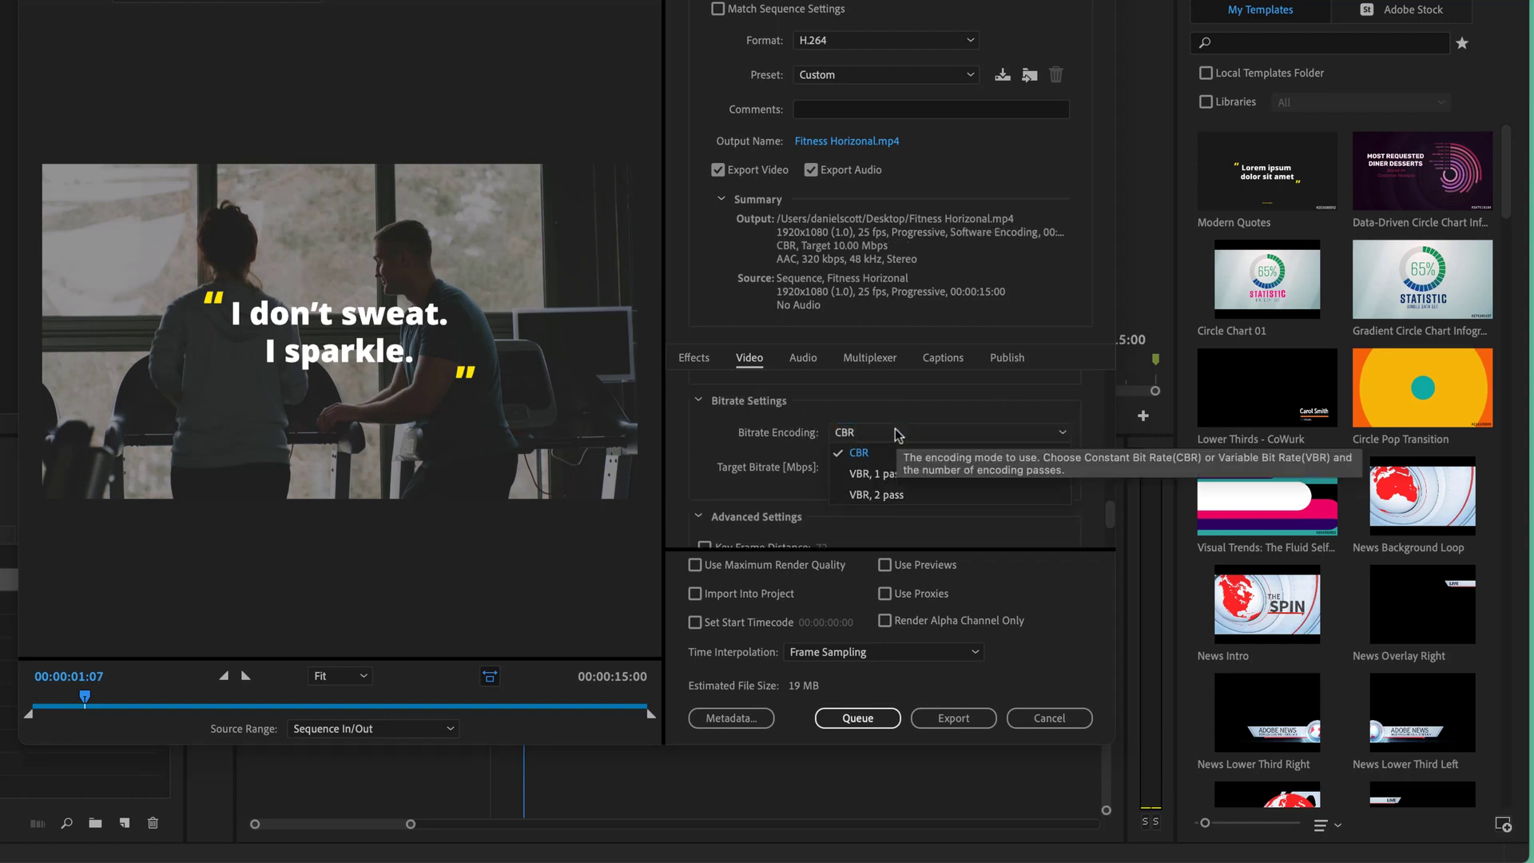
pyautogui.click(866, 475)
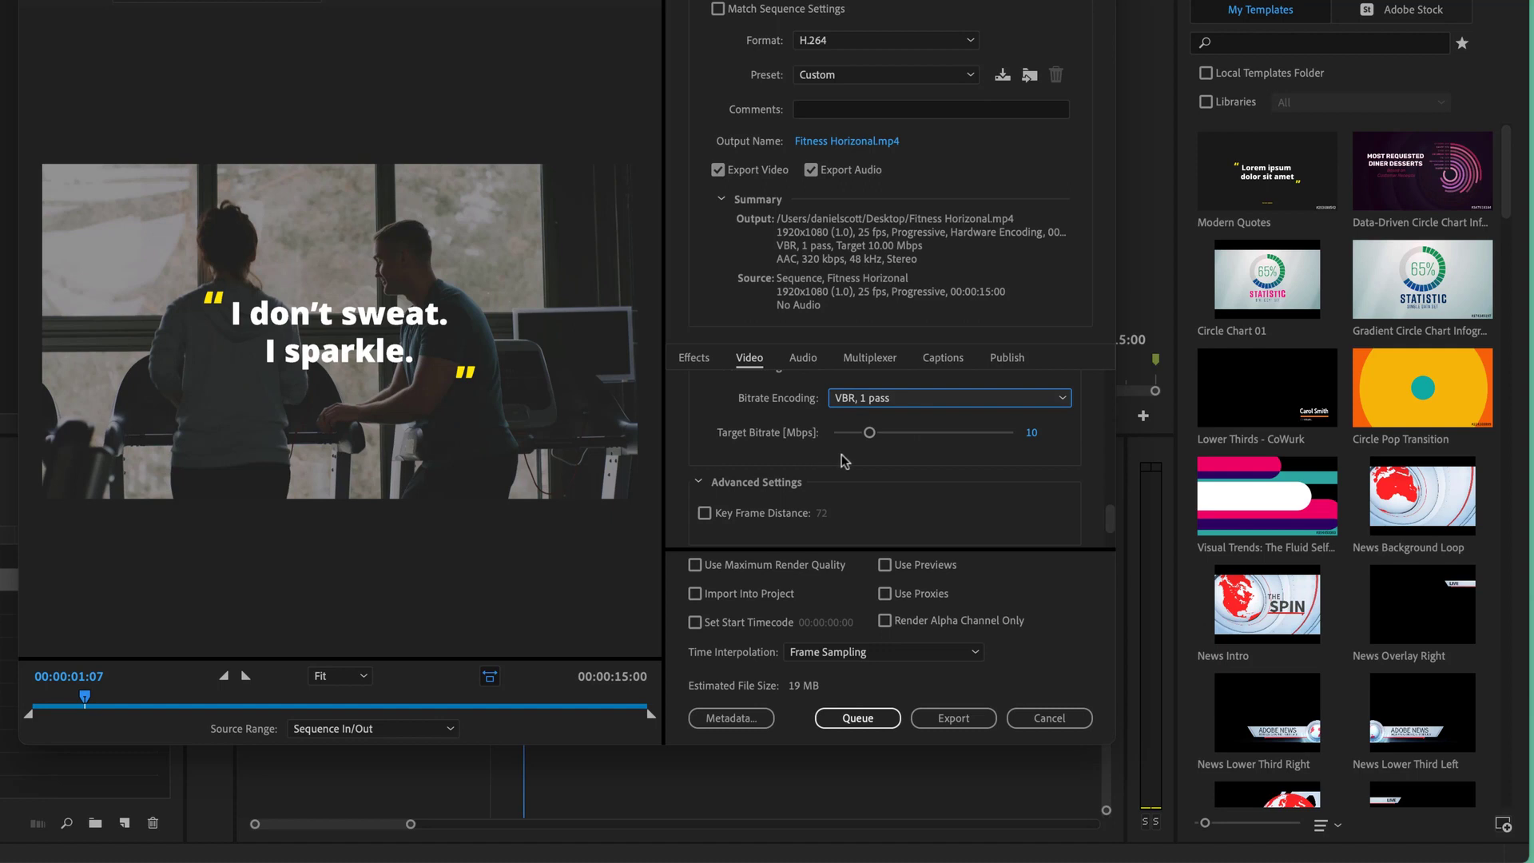
pyautogui.click(873, 404)
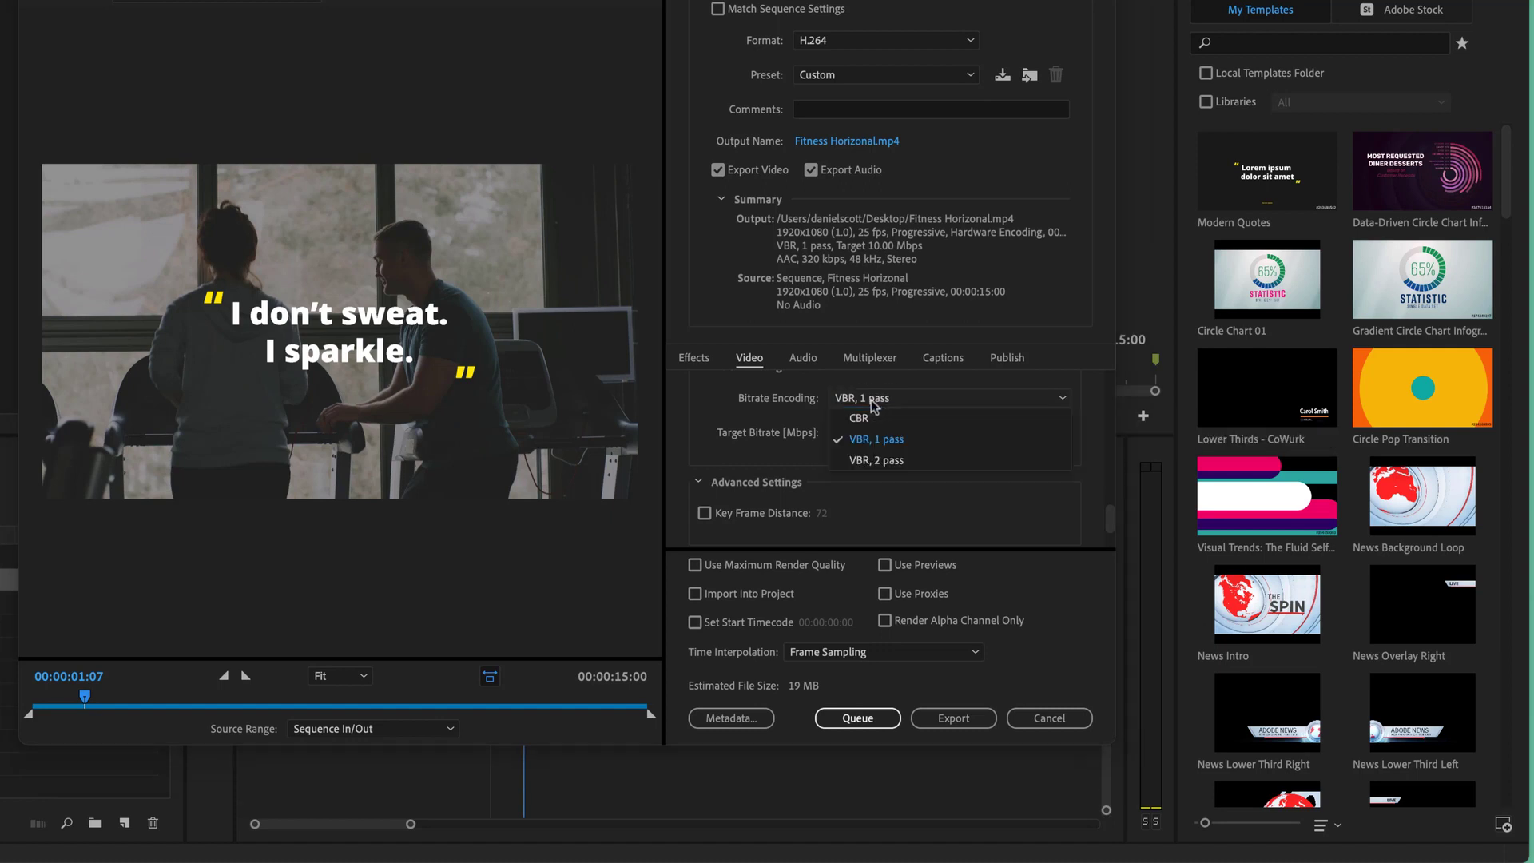
pyautogui.click(873, 461)
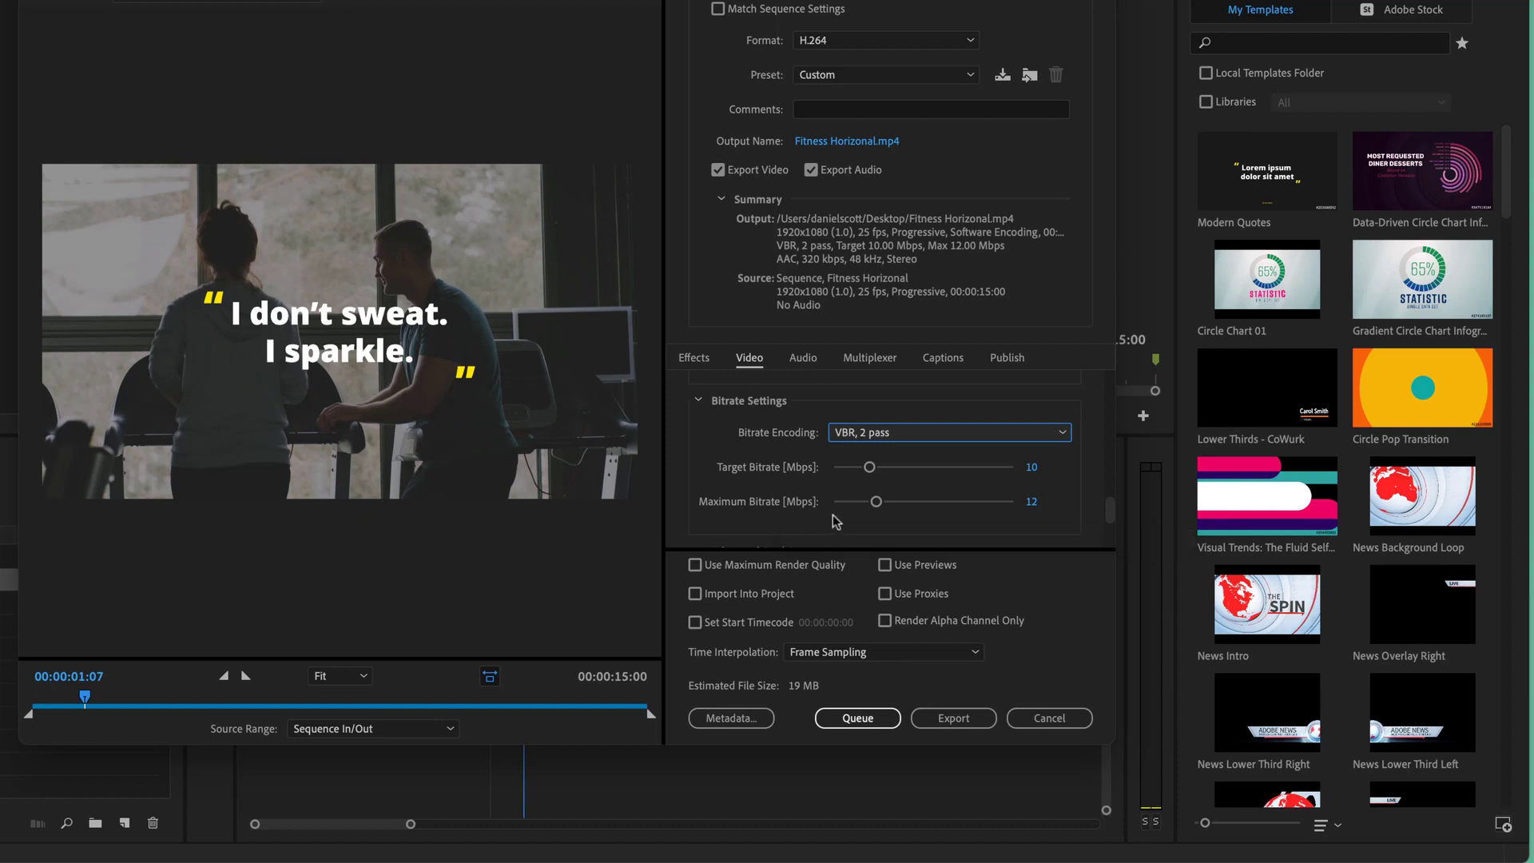
# Step: Set the maximum bitrate to 12 Mbps
pyautogui.click(886, 502)
pyautogui.moveTo(886, 508); pyautogui.dragTo(894, 508)
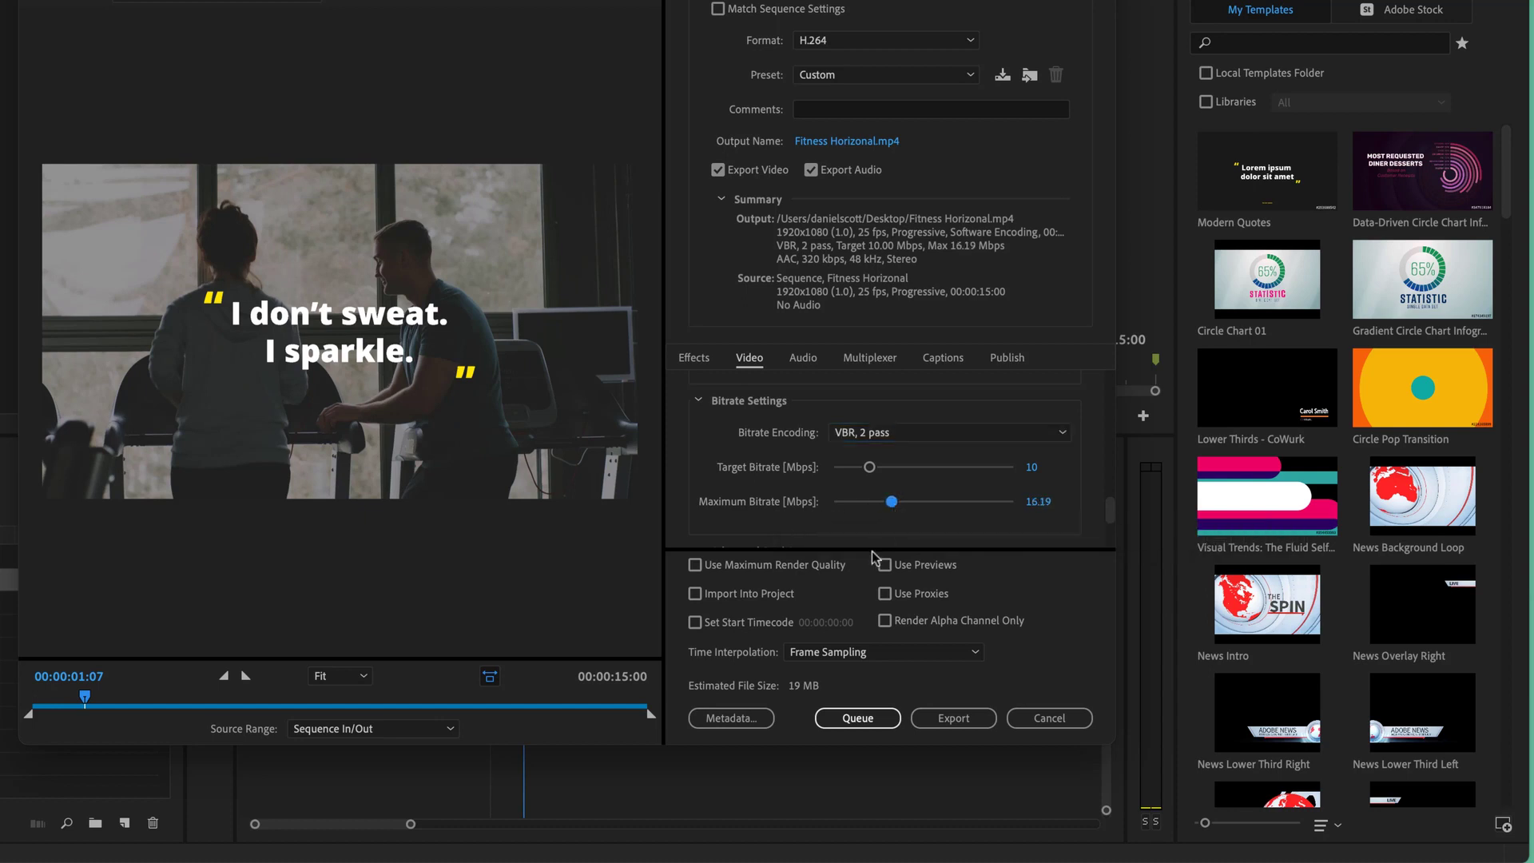
pyautogui.click(1040, 503)
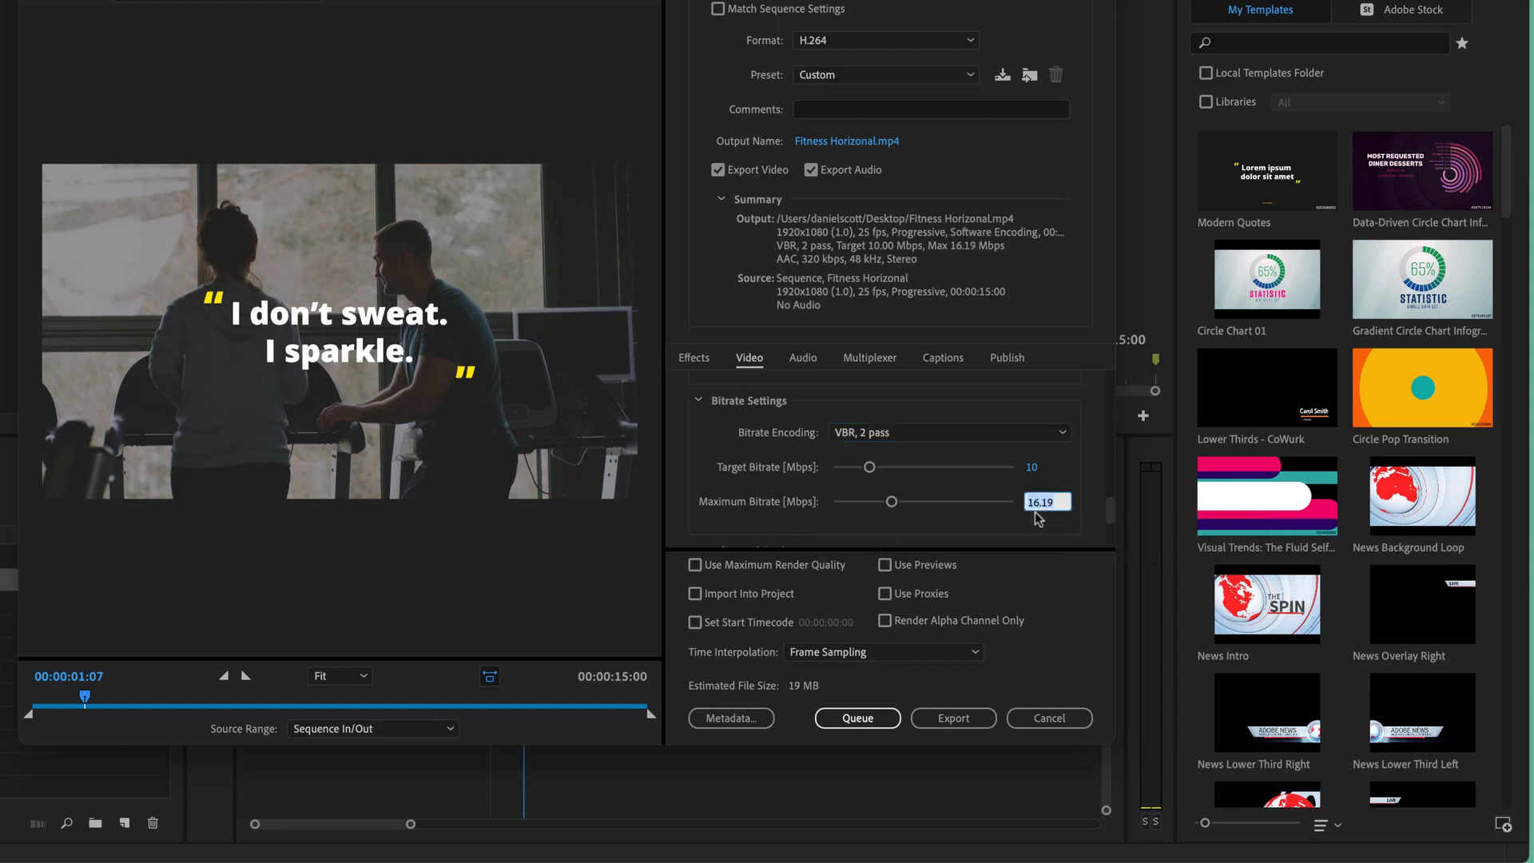
pyautogui.write('12')
pyautogui.press('Return')
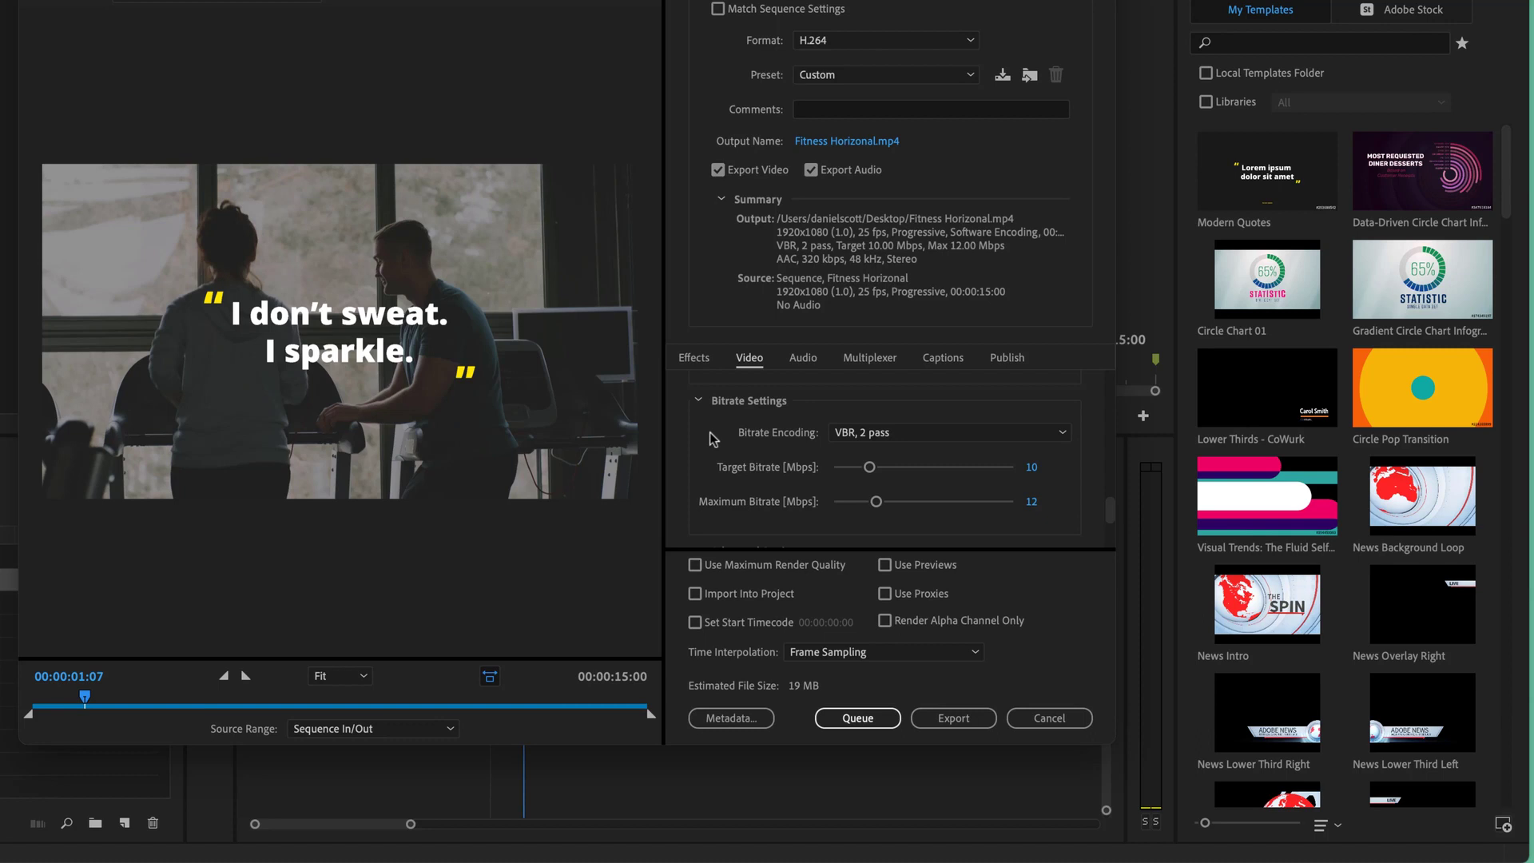
# Step: Set the target bitrate to 4 Mbps and the maximum to 6 Mbps
pyautogui.click(1030, 470)
pyautogui.write('4')
pyautogui.press('Tab')
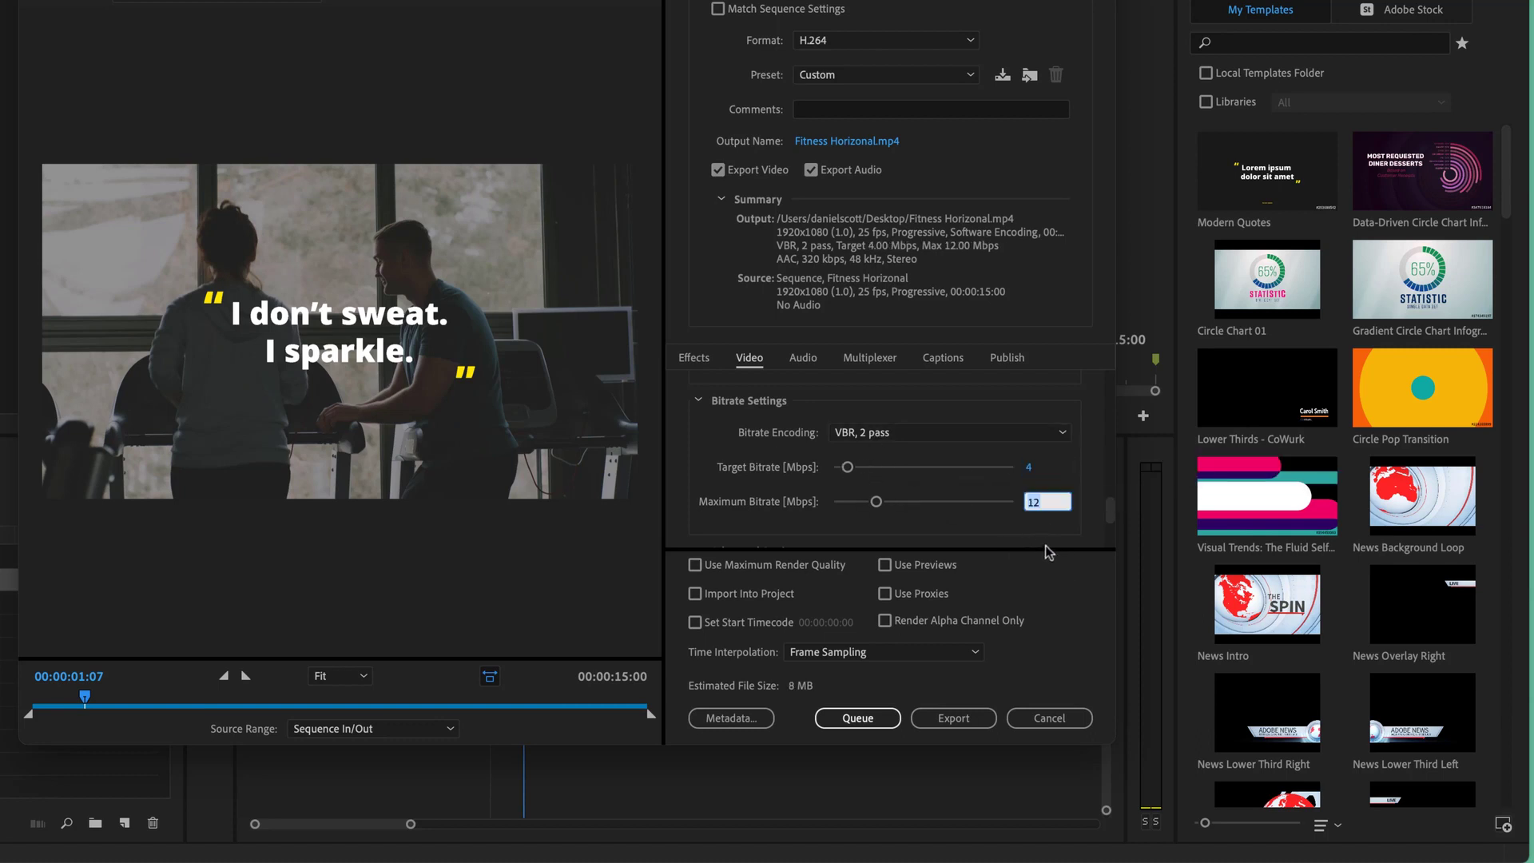
pyautogui.write('6')
pyautogui.press('Return')
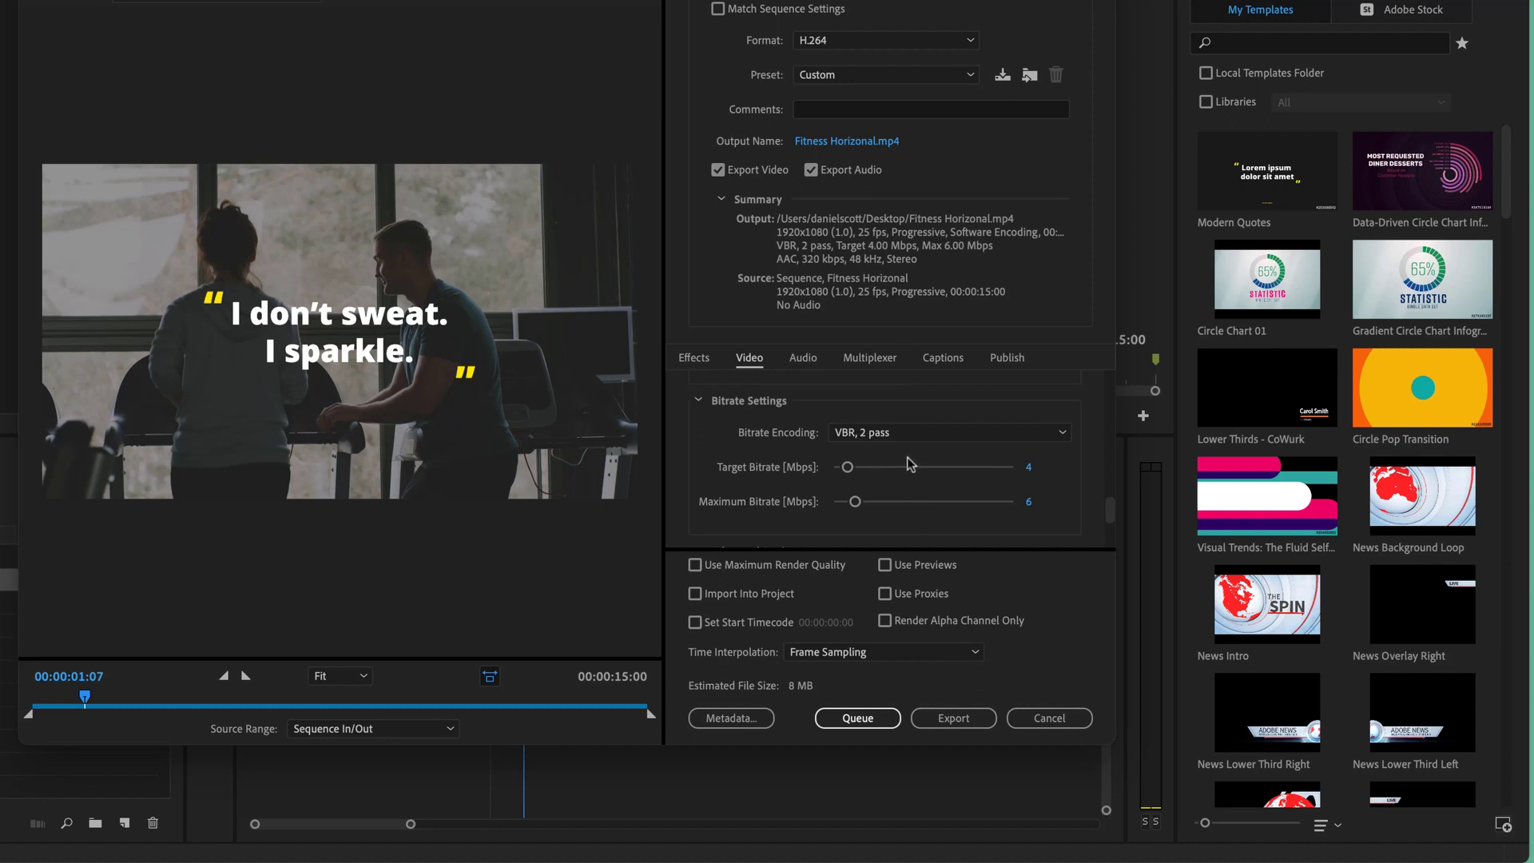
# Step: Change the target bitrate to 10 Mbps and the maximum to 12 Mbps
pyautogui.click(1026, 468)
pyautogui.write('10')
pyautogui.press('Tab')
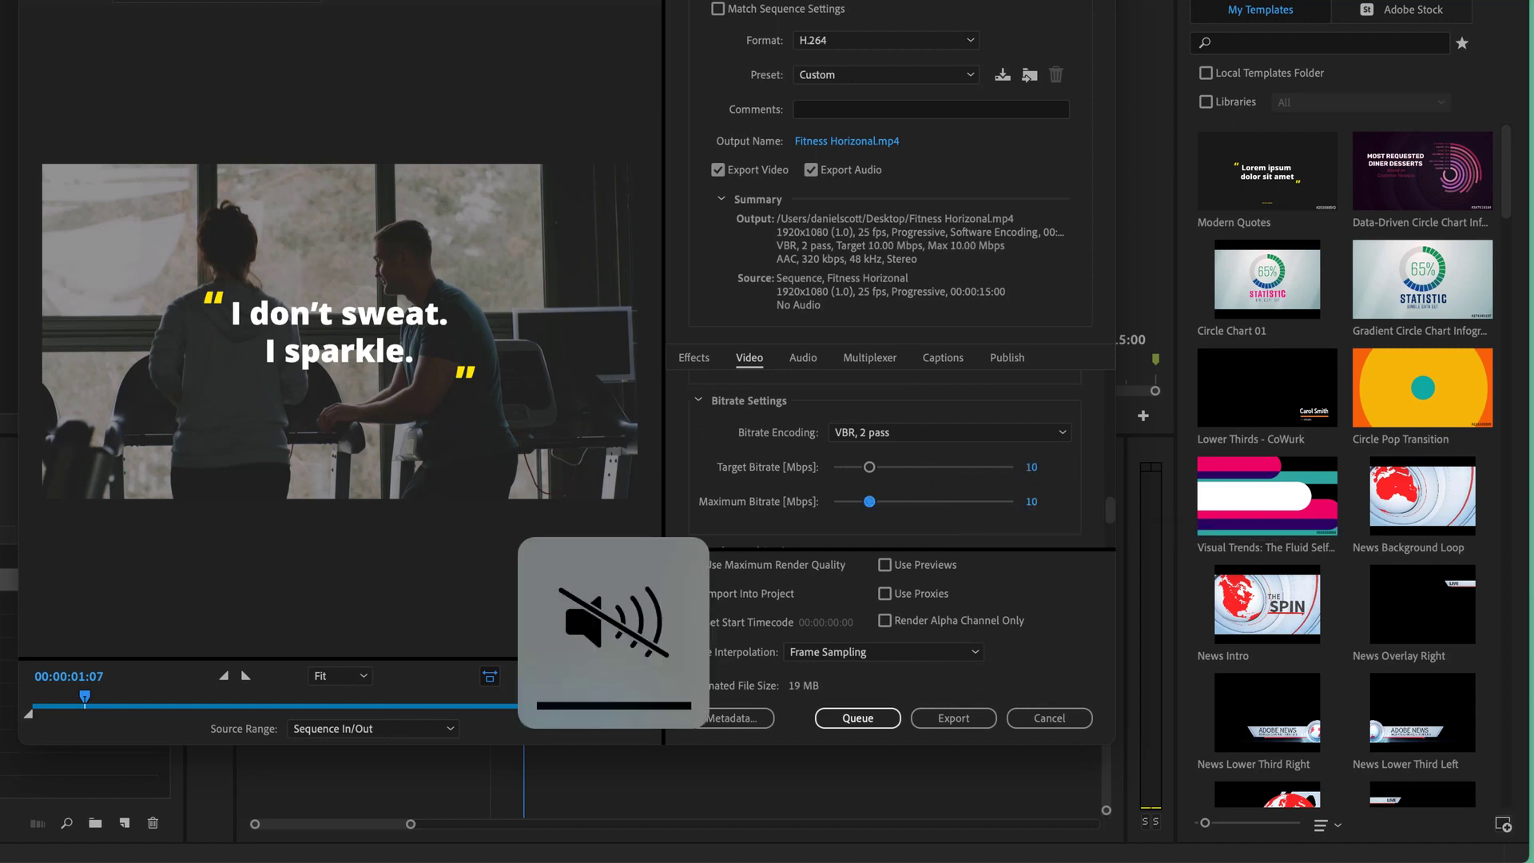
pyautogui.write('12')
pyautogui.press('Return')
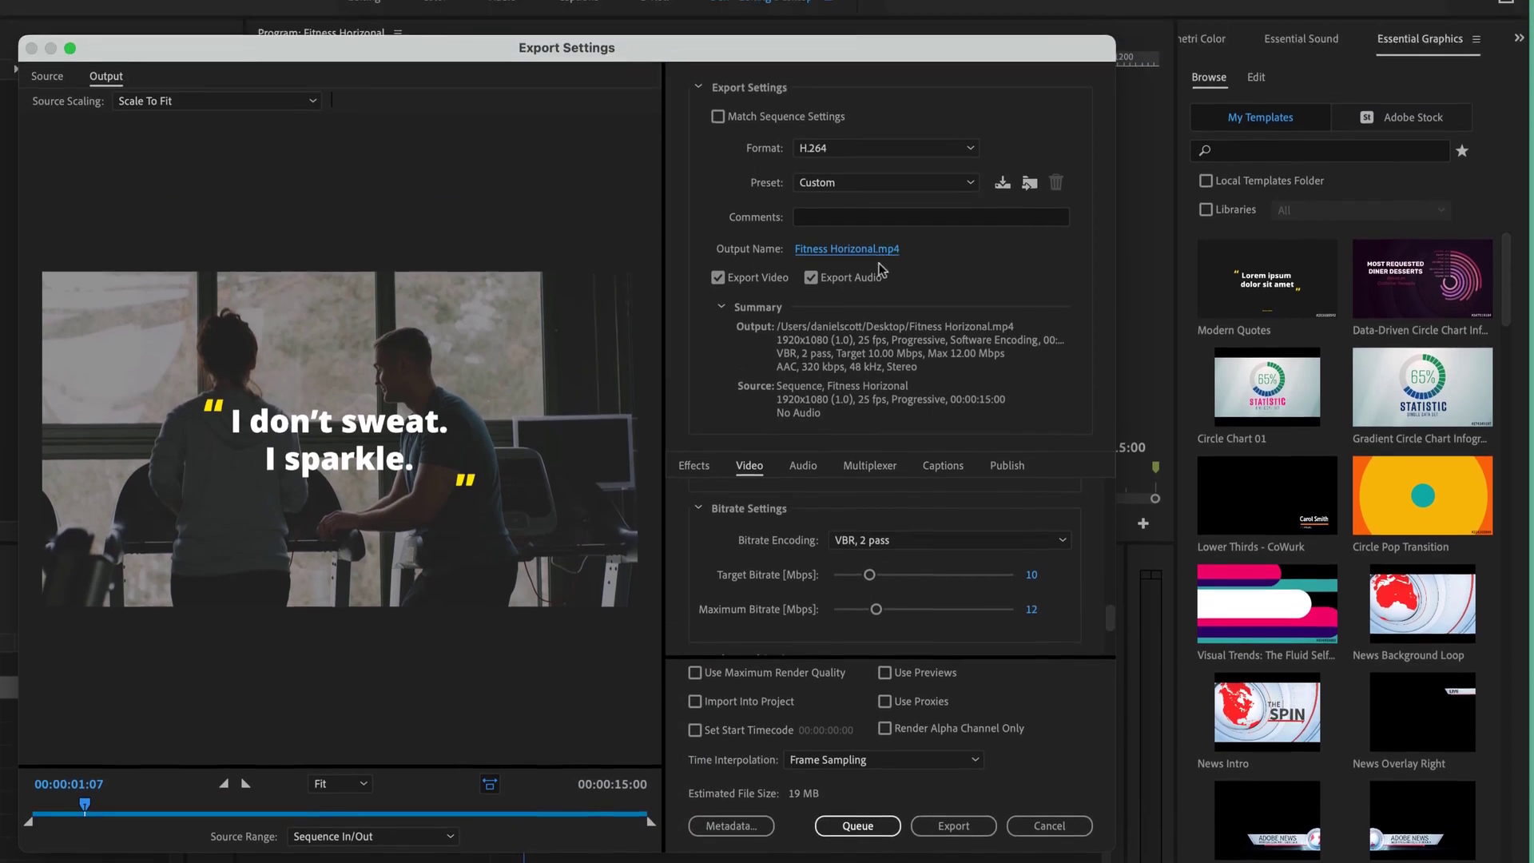
# Step: Rename the output Fitness Horizonal - VBR1 and export it with VBR, 1 pass encoding
pyautogui.click(878, 251)
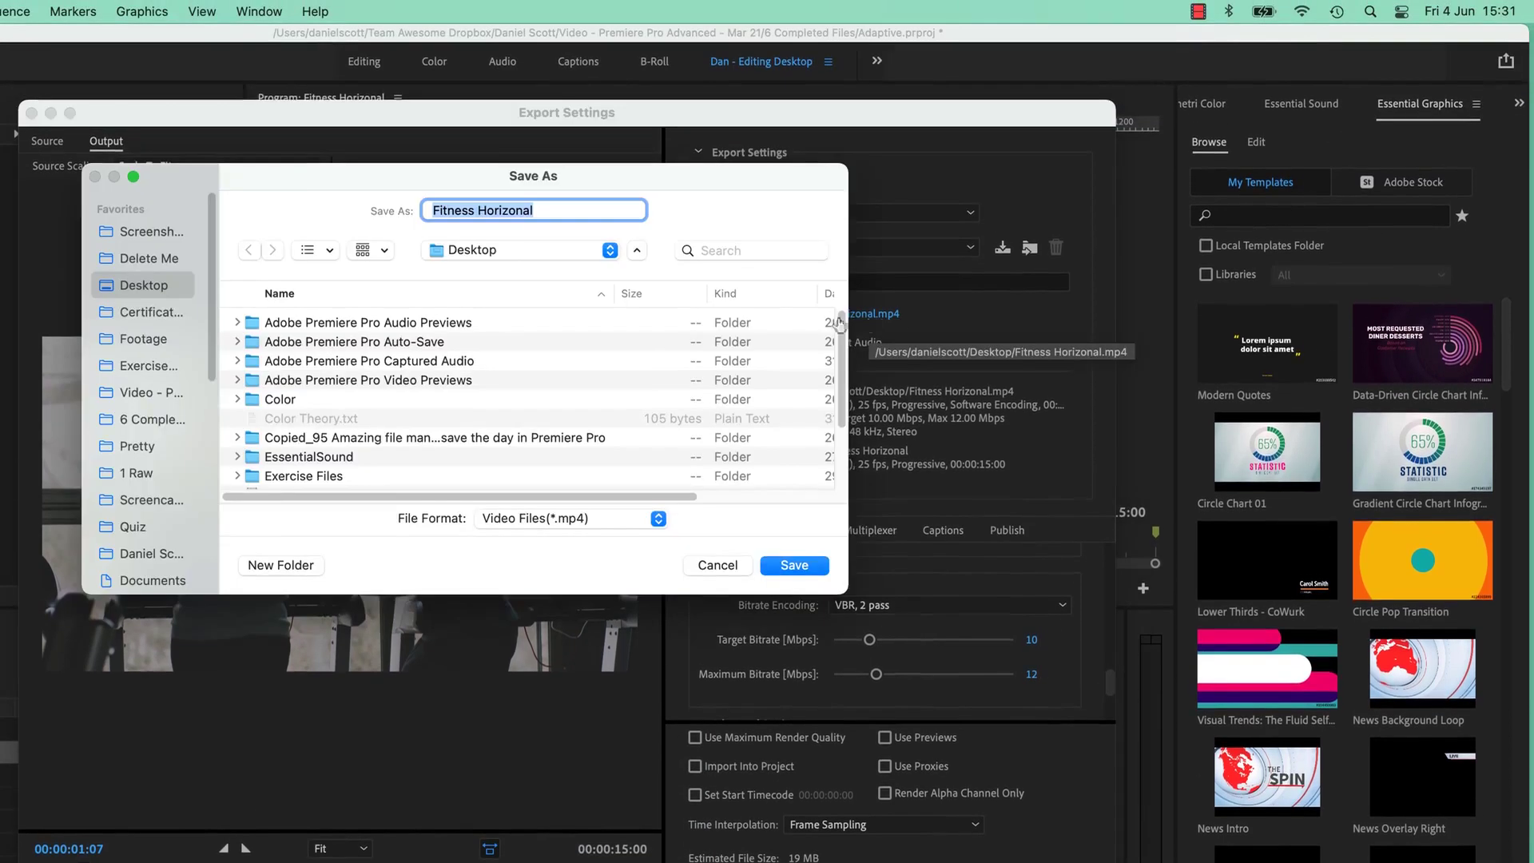
pyautogui.press('Right')
pyautogui.write('- VBR1')
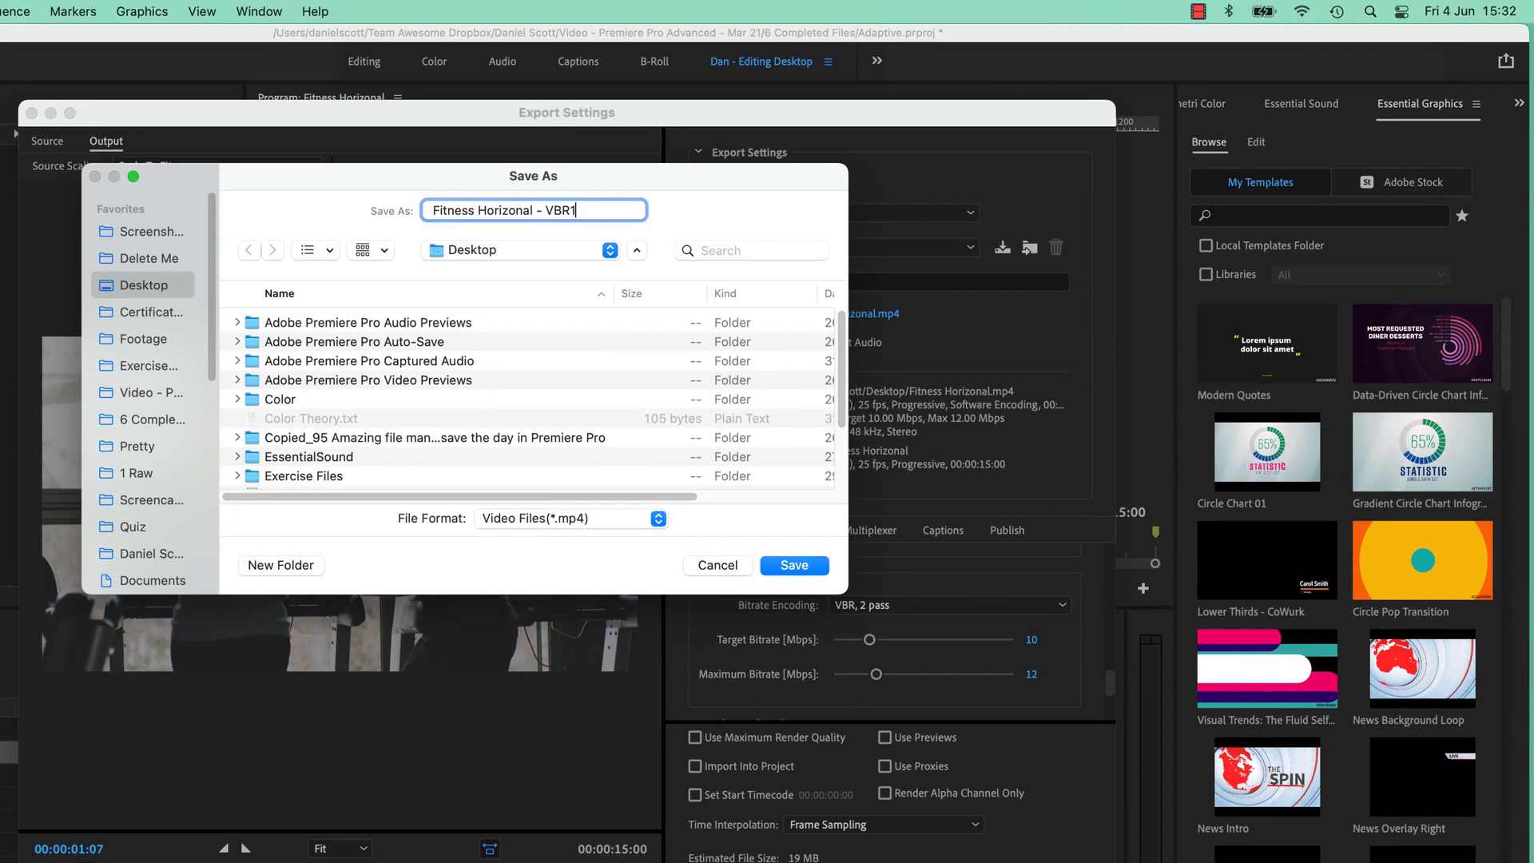
pyautogui.press('Return')
pyautogui.click(945, 604)
pyautogui.click(876, 646)
pyautogui.press('Return')
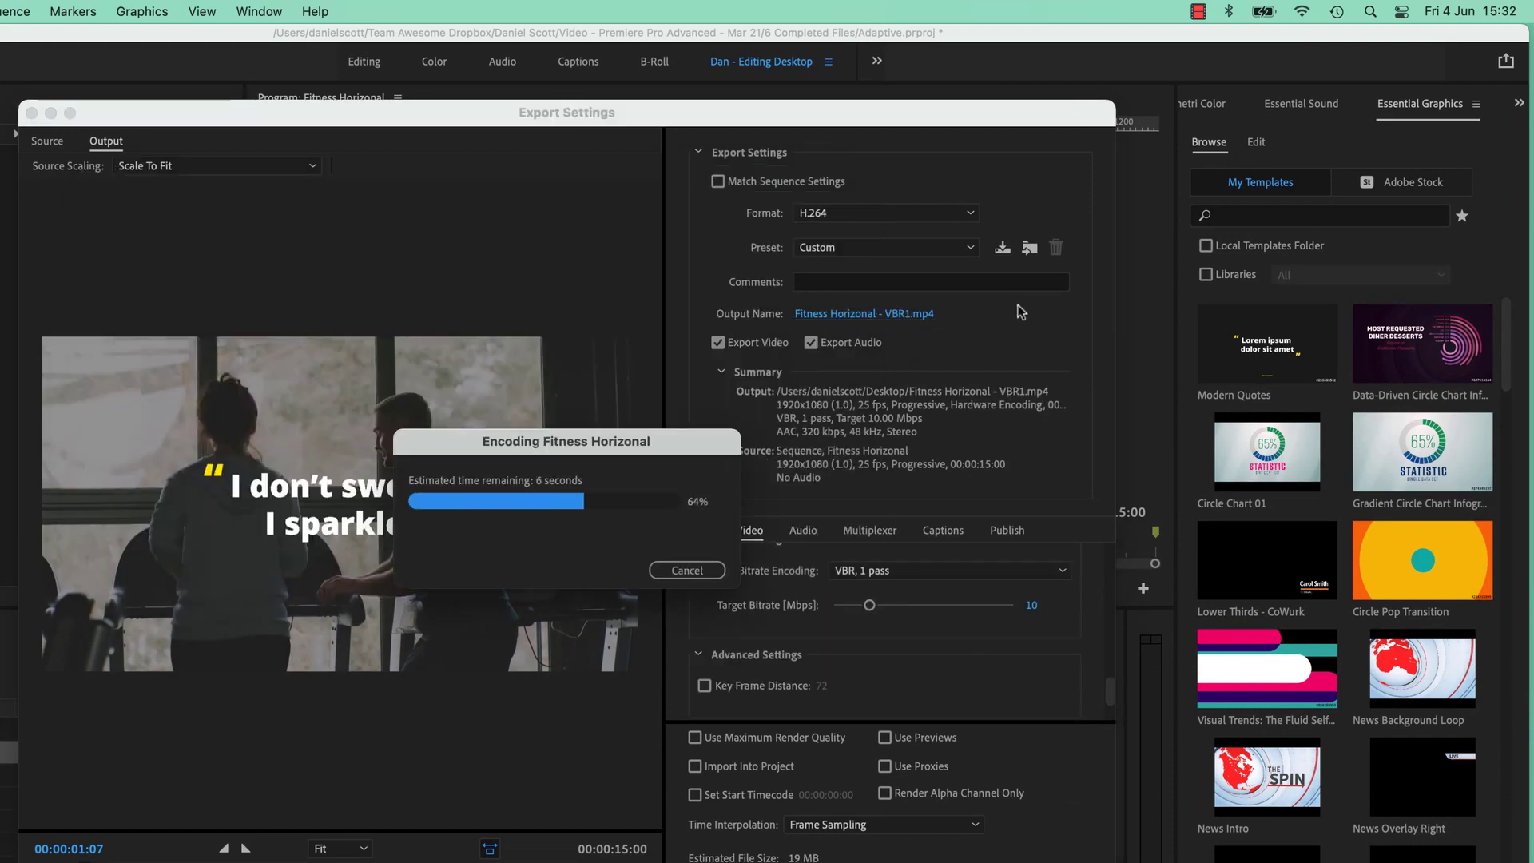
# Step: Reopen the export settings and rename the output Fitness Horizonal - VBR2
pyautogui.press('super+m')
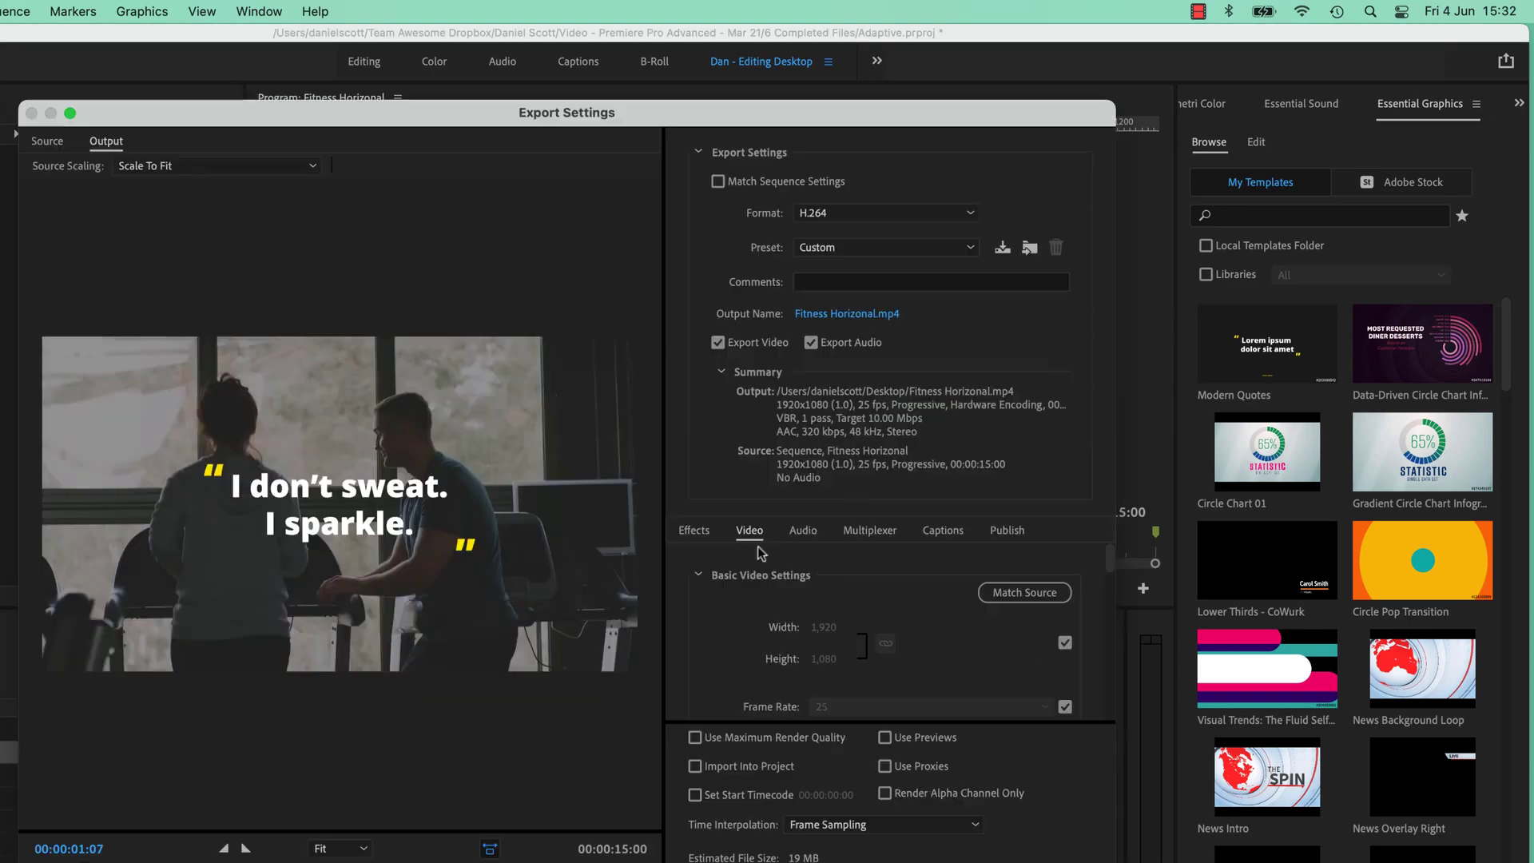
pyautogui.click(864, 313)
pyautogui.write('- VBR2')
pyautogui.press('Return')
pyautogui.scroll(-5, 757, 671)
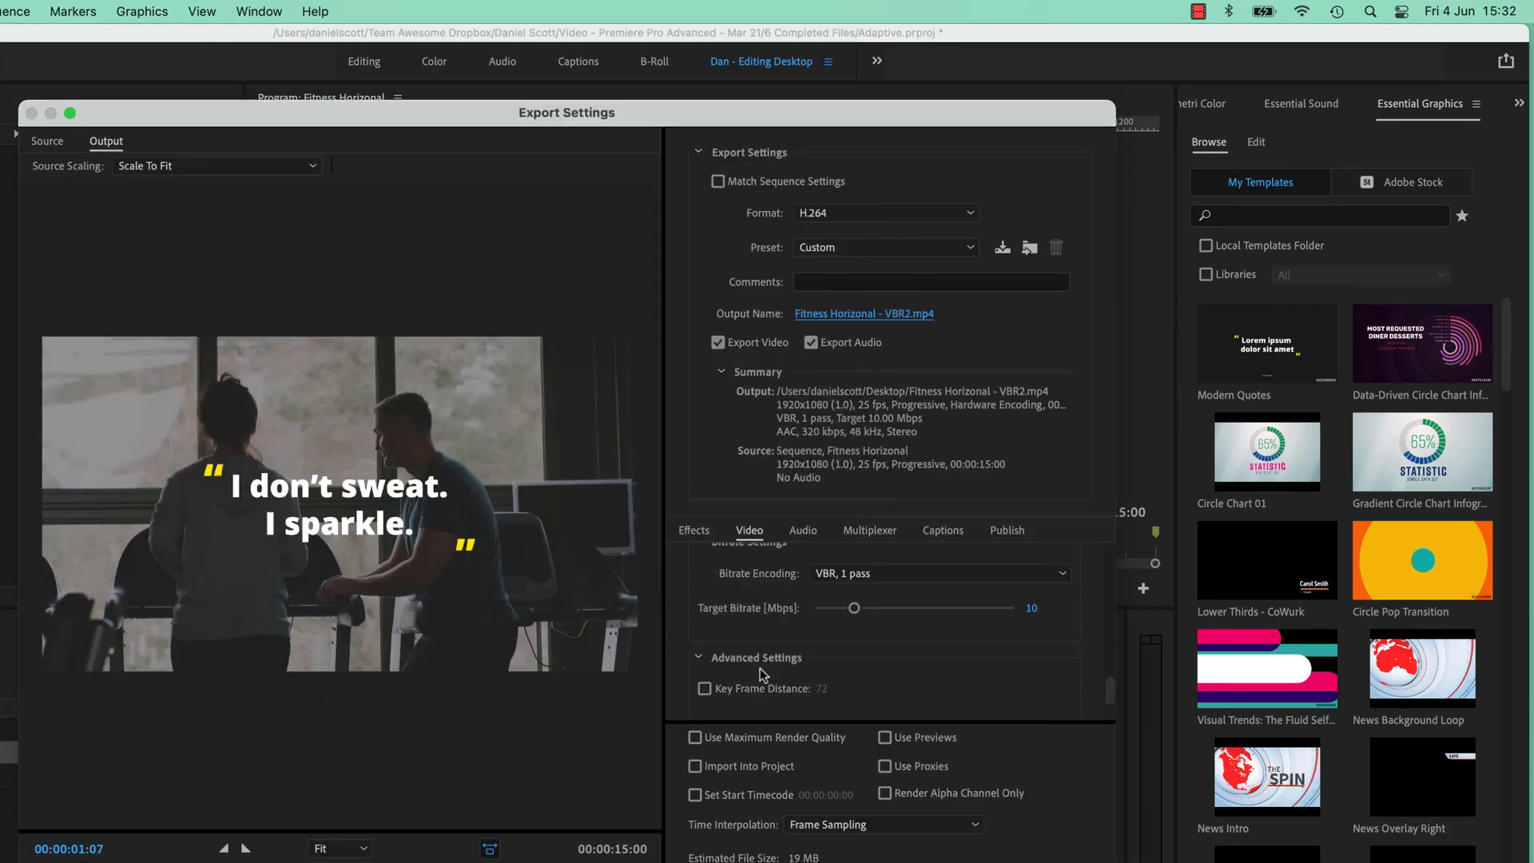
pyautogui.click(864, 571)
# Step: Choose VBR, 2 pass and export Fitness Horizonal - VBR2.mp4
pyautogui.click(871, 528)
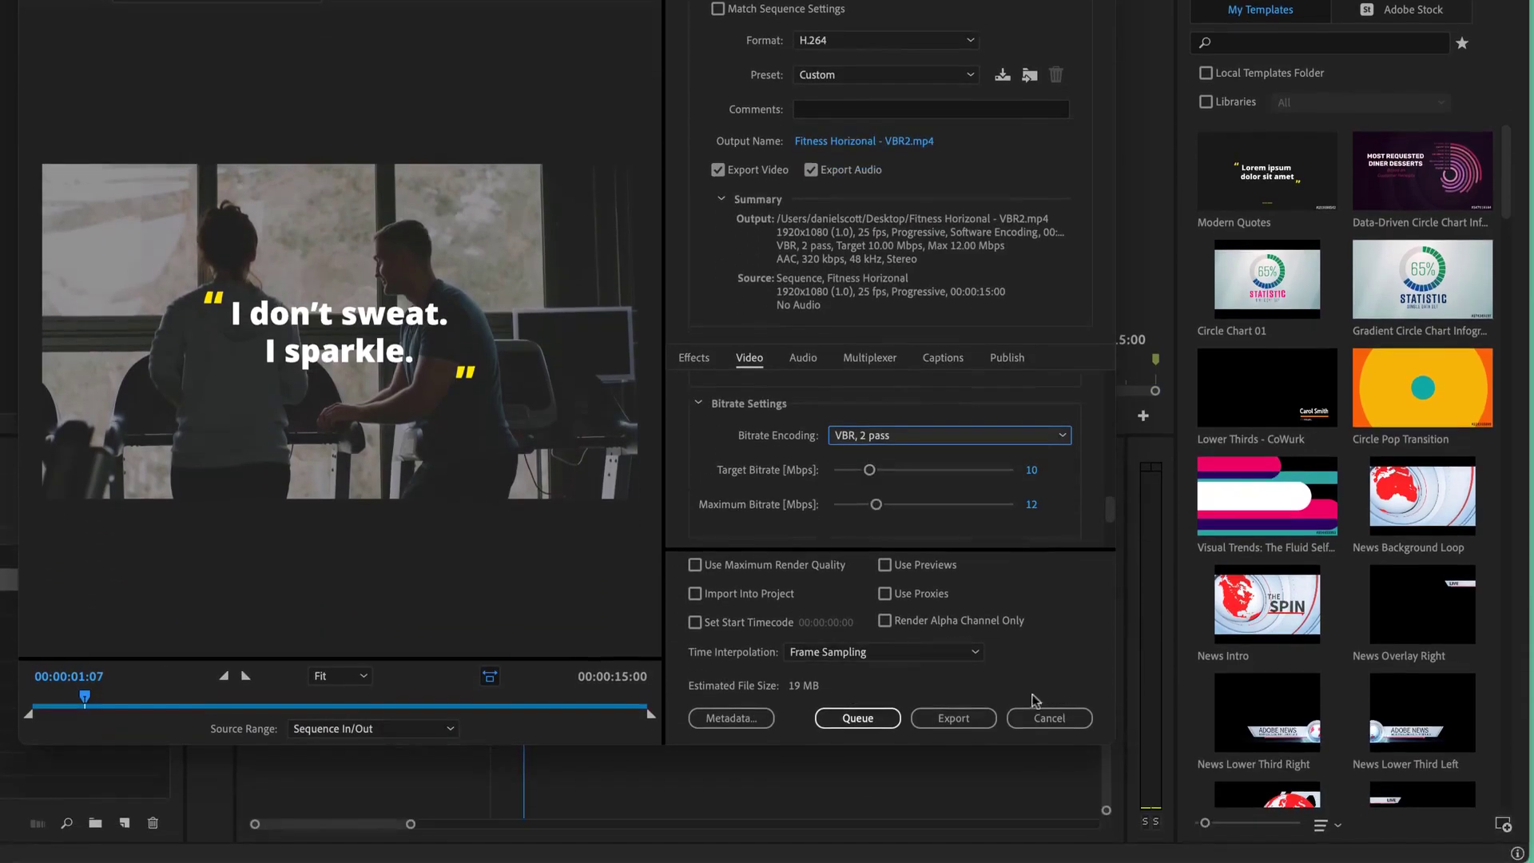
pyautogui.click(938, 785)
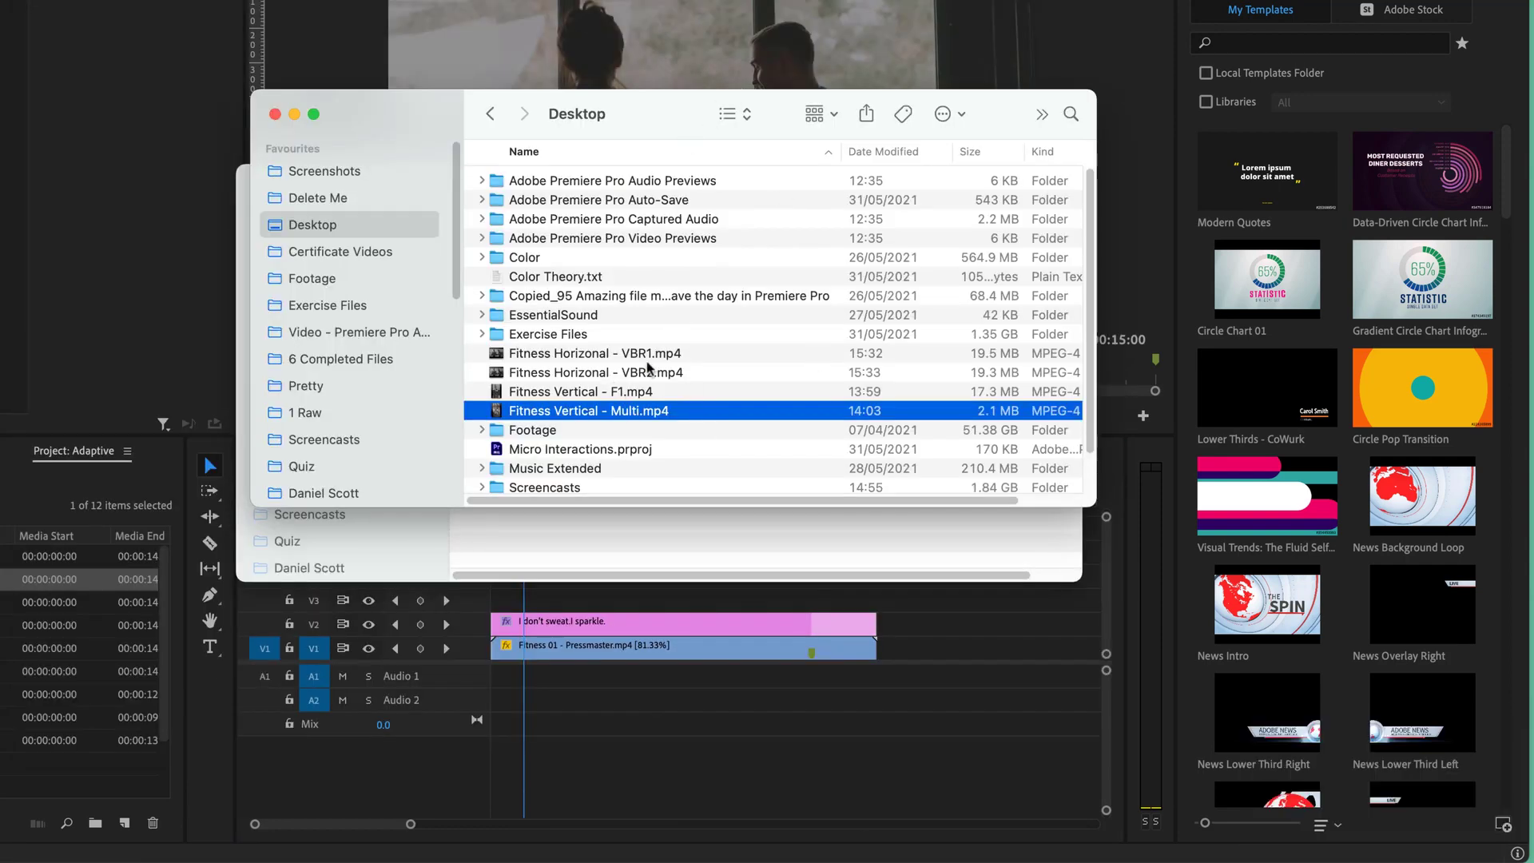
# Step: Compare the 19.5 MB VBR1 and 19.3 MB VBR2 files in Finder, then return to Premiere Pro
pyautogui.click(652, 357)
pyautogui.click(655, 375)
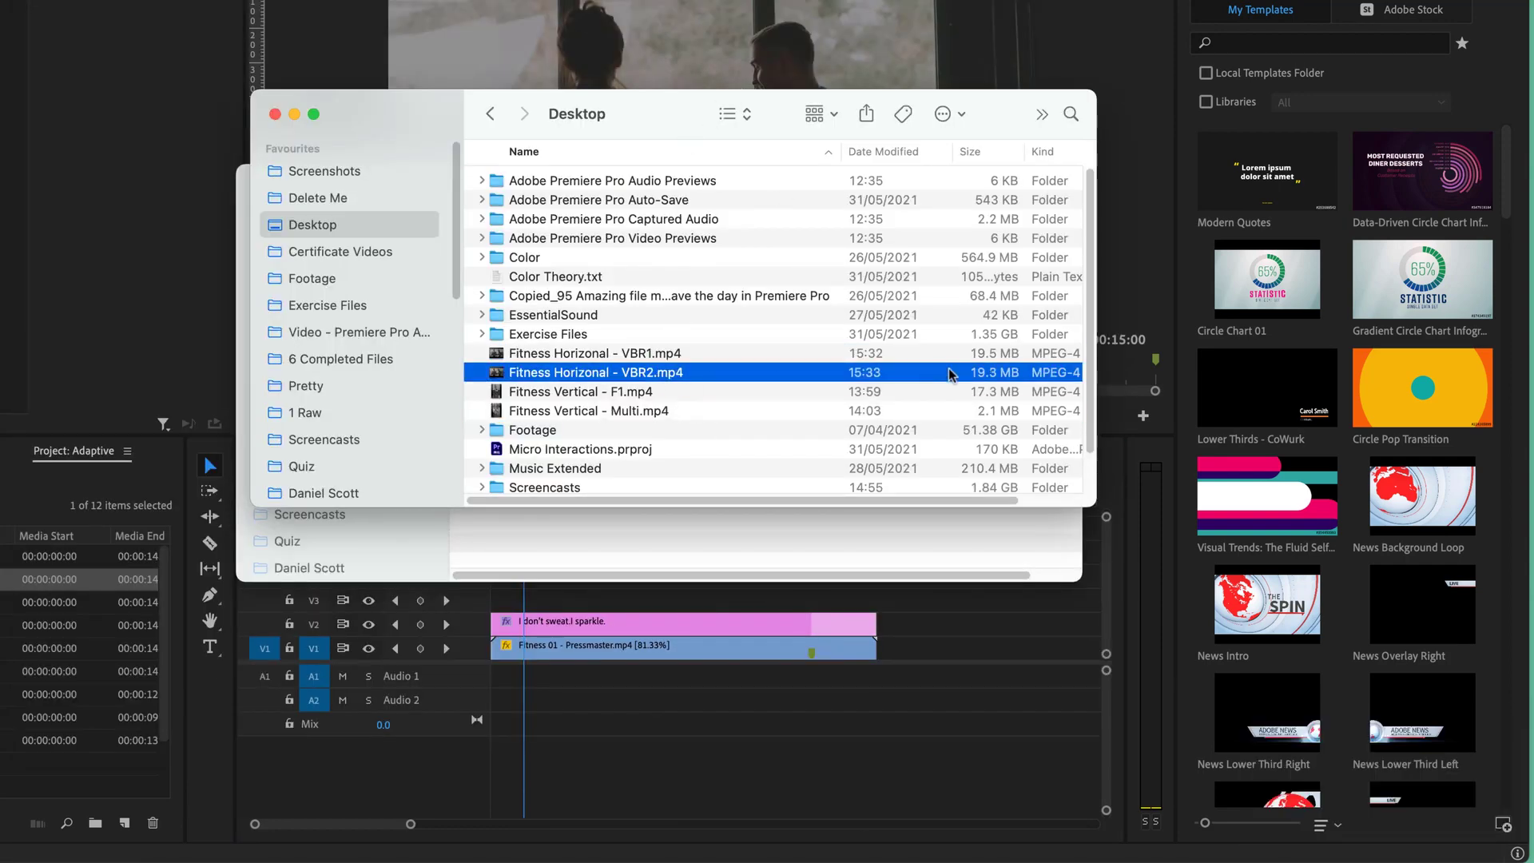
pyautogui.keyDown('shift'); pyautogui.click(675, 353); pyautogui.keyUp('shift')
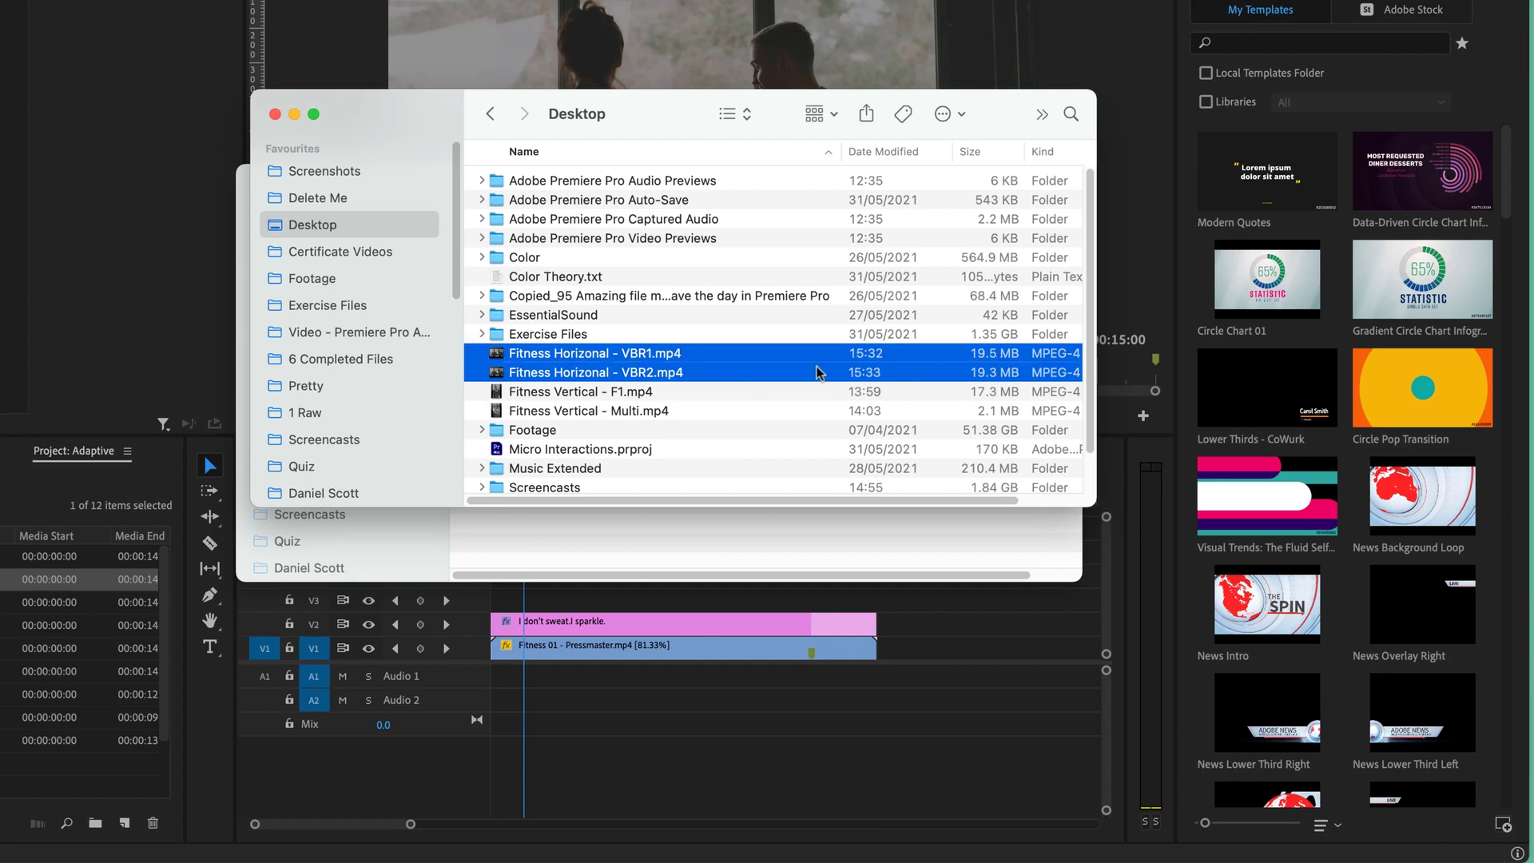
pyautogui.click(820, 374)
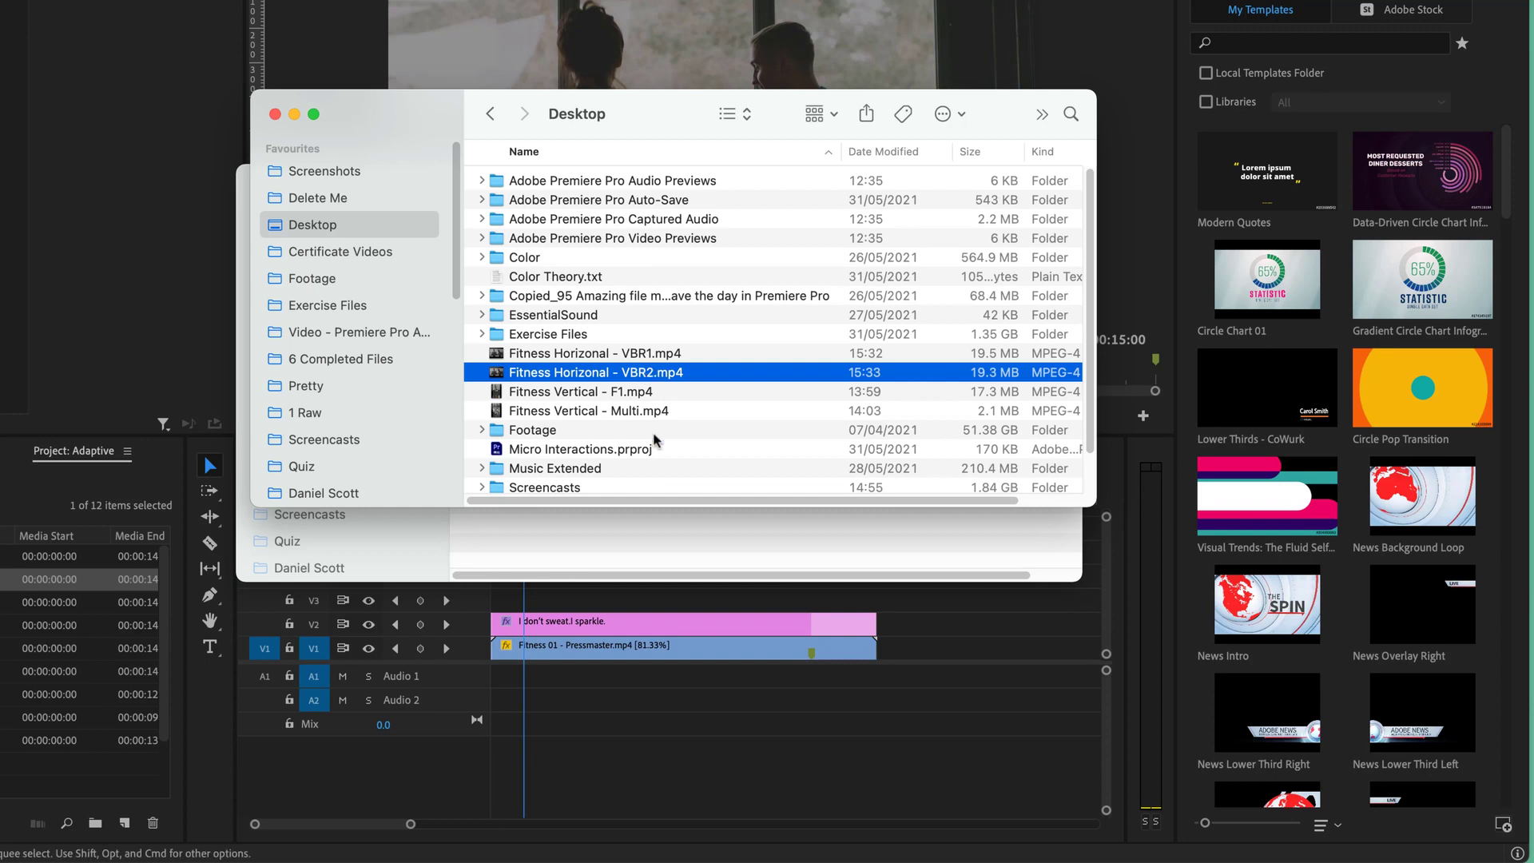
pyautogui.click(682, 599)
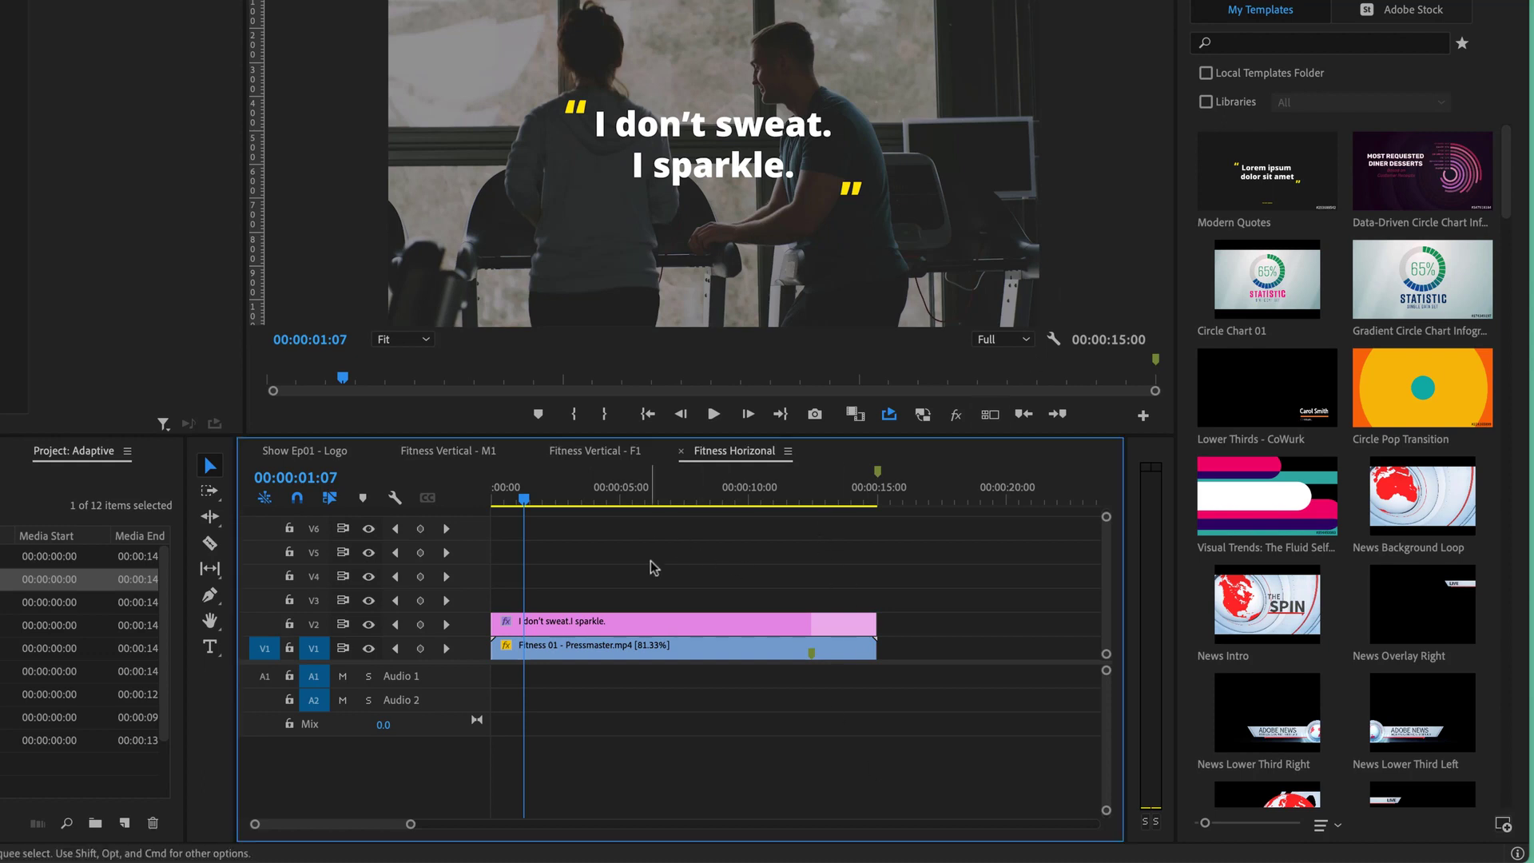
# Step: Switch to the Show Ep01 - Logo sequence and scrub from 00:22:57:20 to 00:23:18:20
pyautogui.click(328, 452)
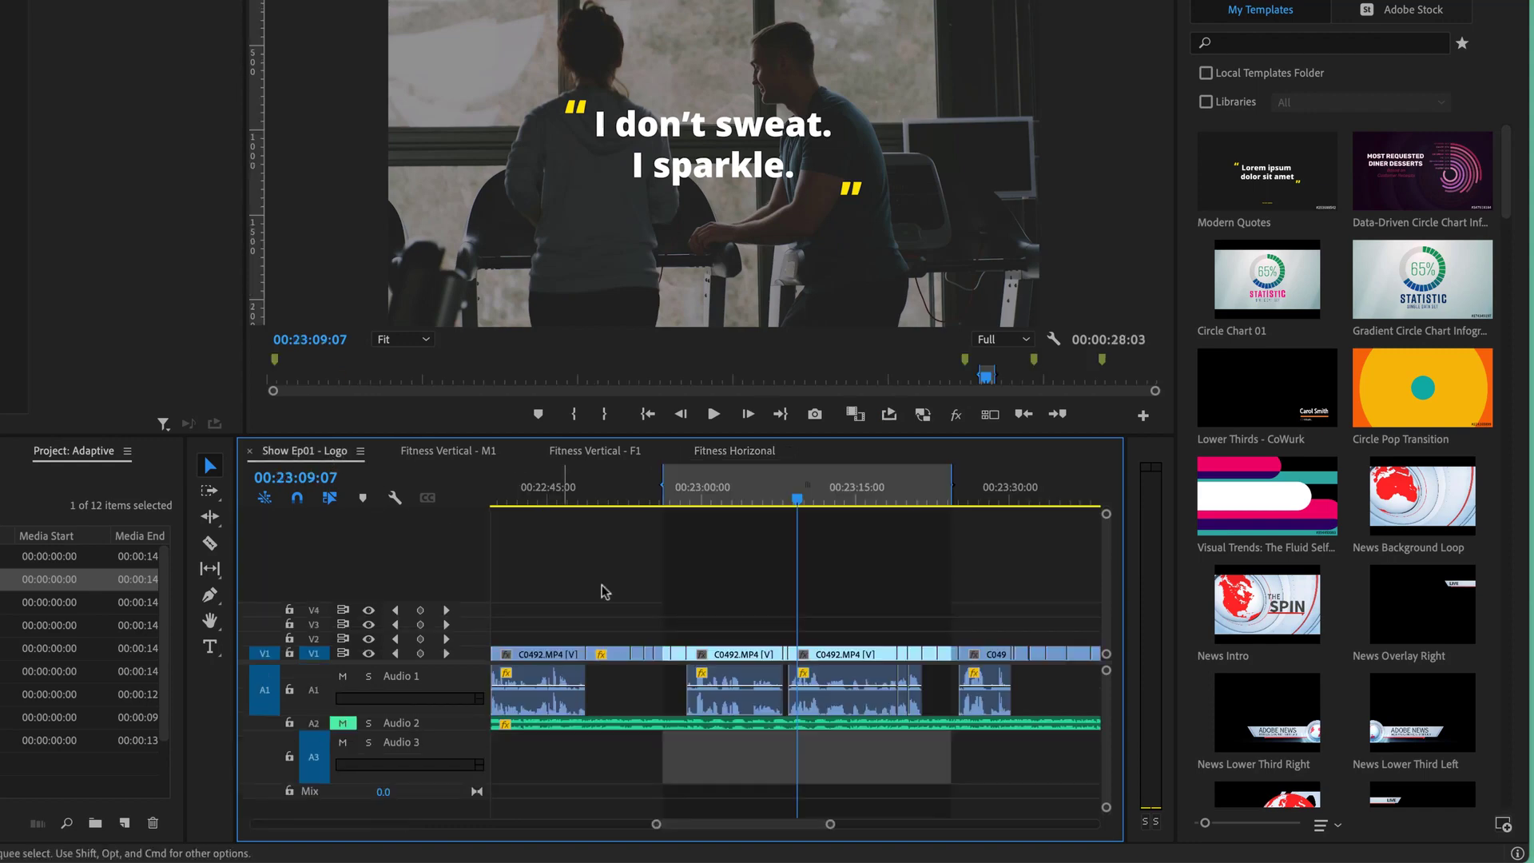
pyautogui.click(684, 495)
pyautogui.moveTo(692, 498); pyautogui.dragTo(916, 511)
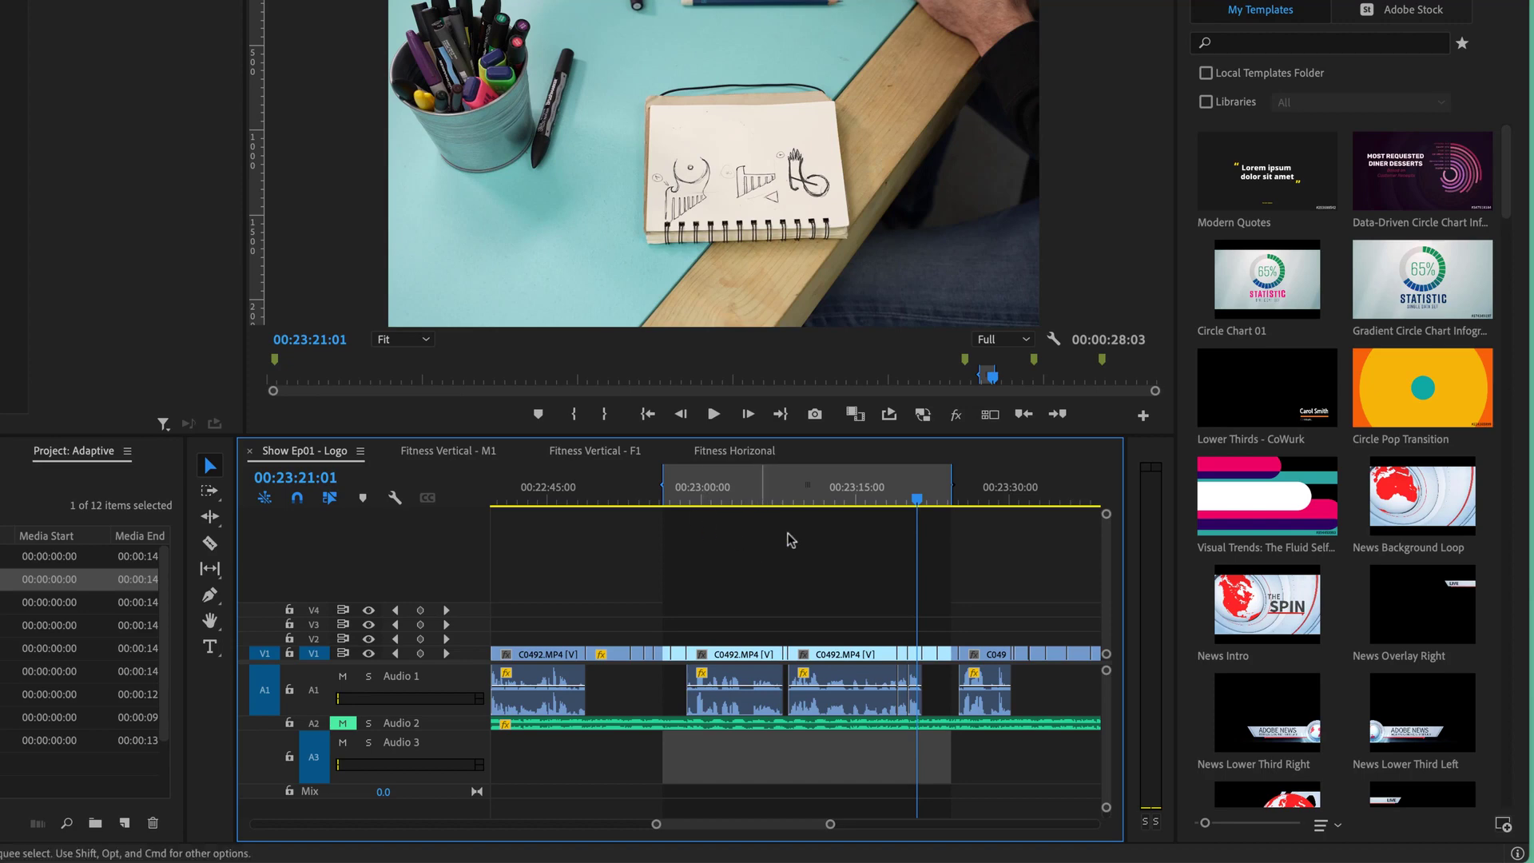
# Step: Open the export settings for the In/Out range, accepting the offline-media warning
pyautogui.press('super+m')
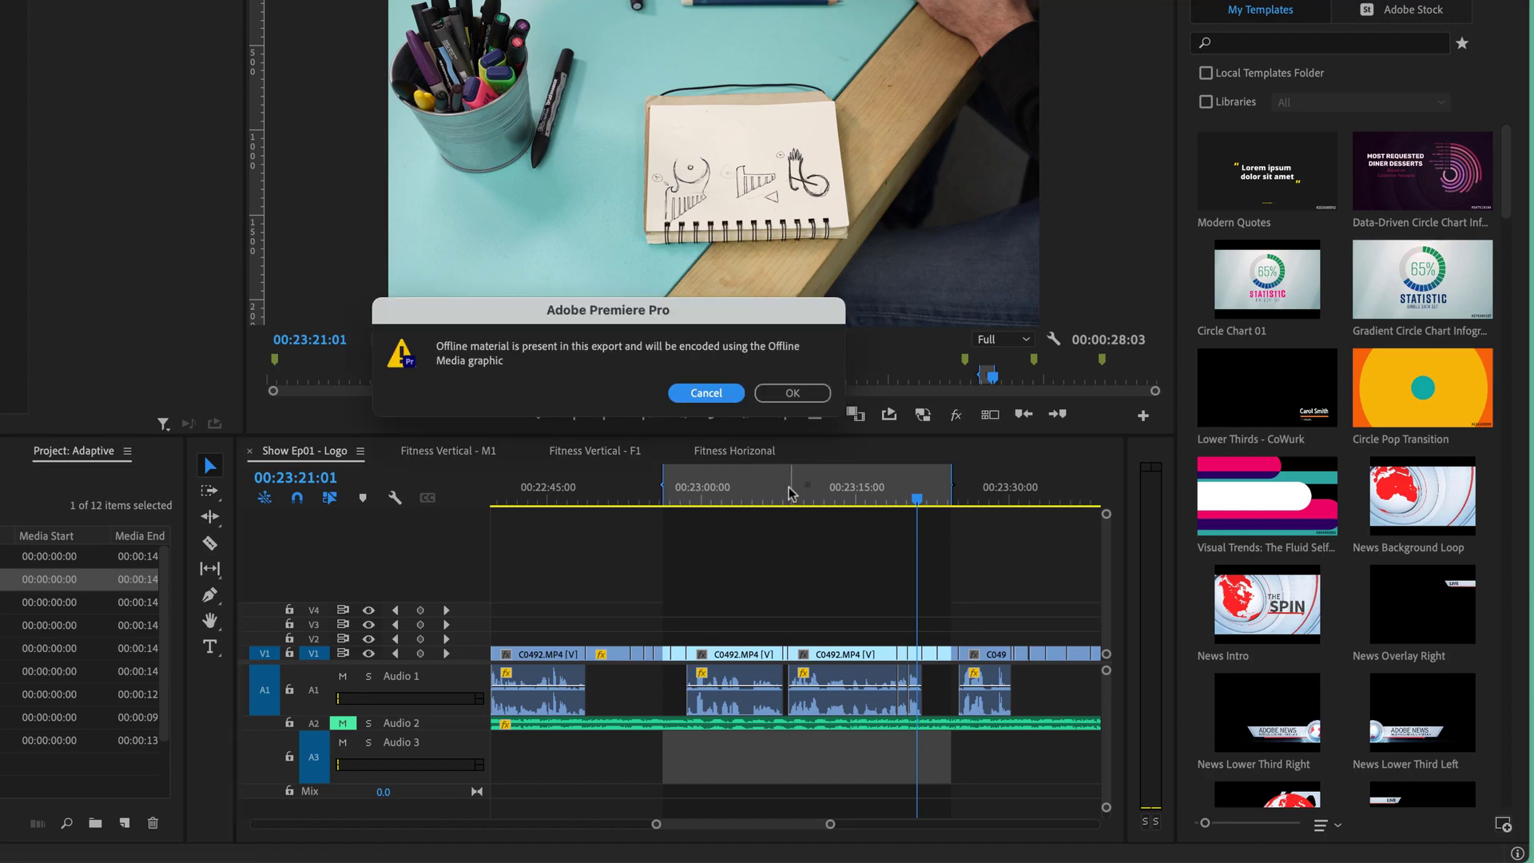
pyautogui.click(793, 395)
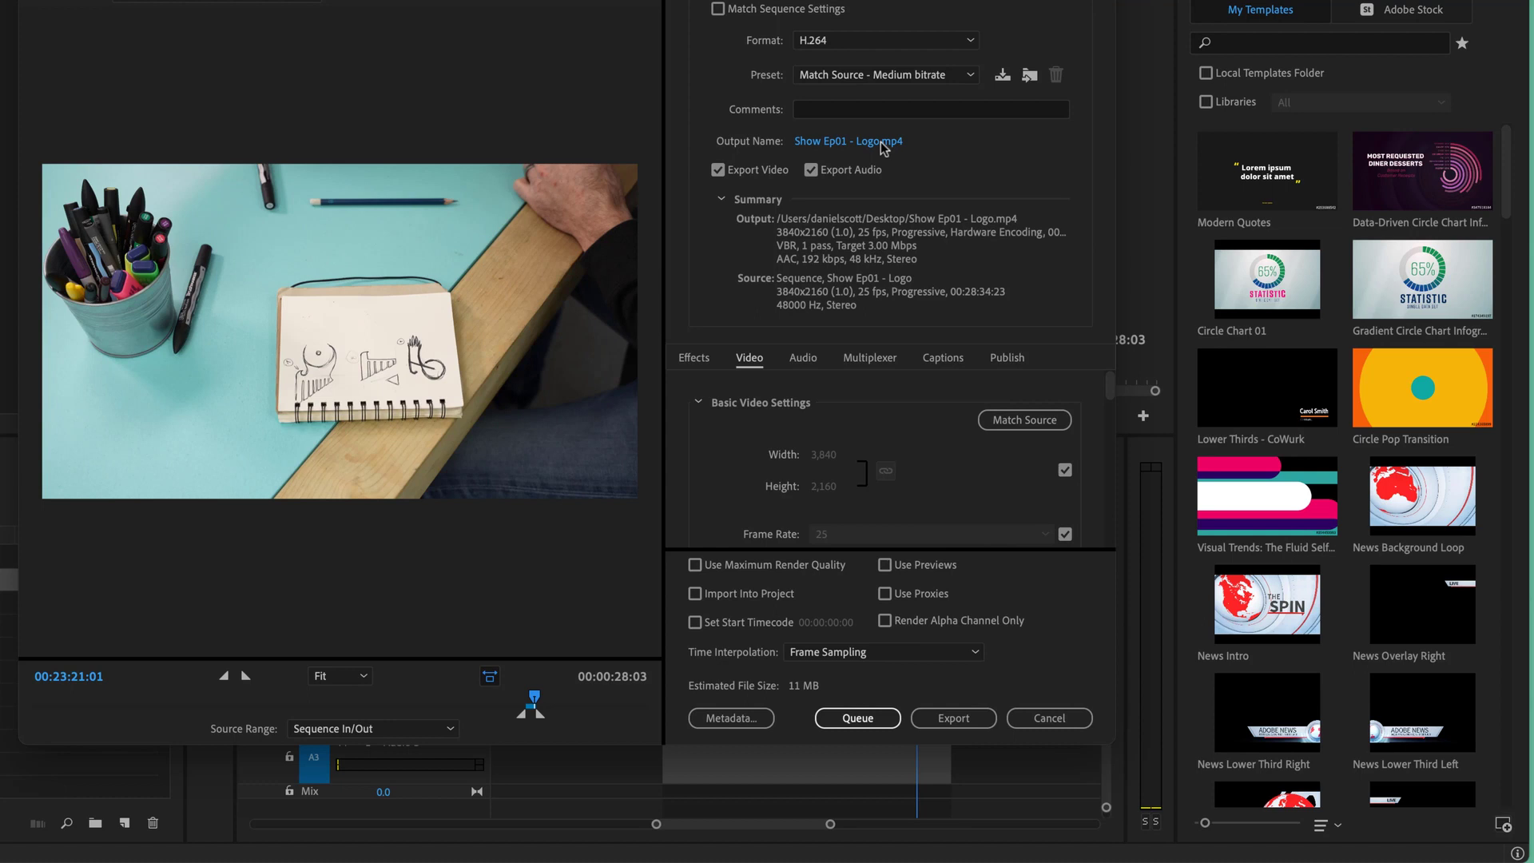
pyautogui.scroll(-5, 890, 471)
pyautogui.scroll(-4, 896, 472)
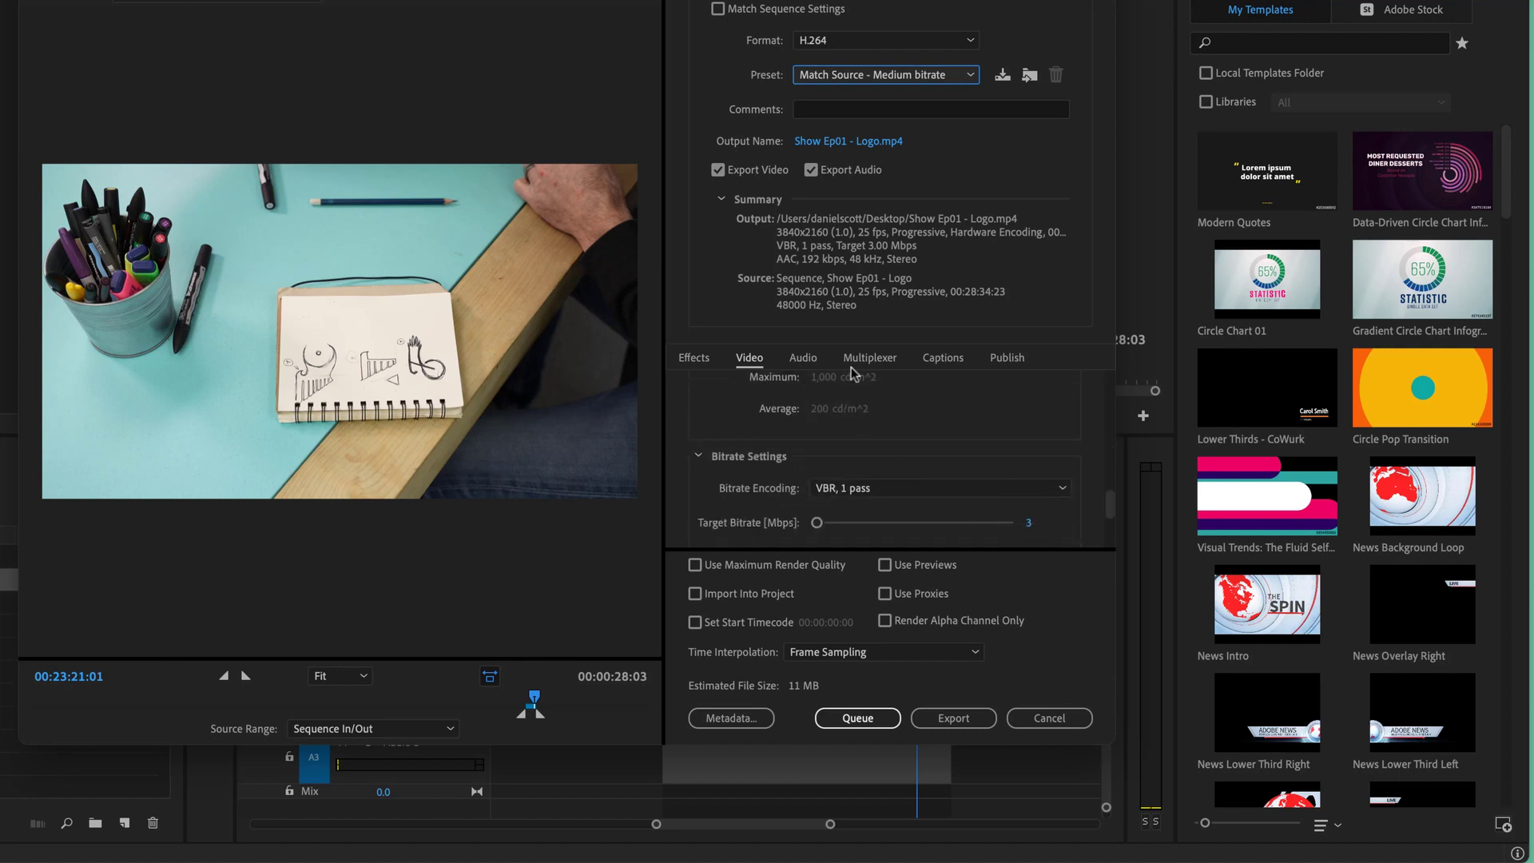
# Step: Export the range as Show Ep01 - Logo VBR1.mp4 at VBR 1 pass, 3 Mbps
pyautogui.click(854, 142)
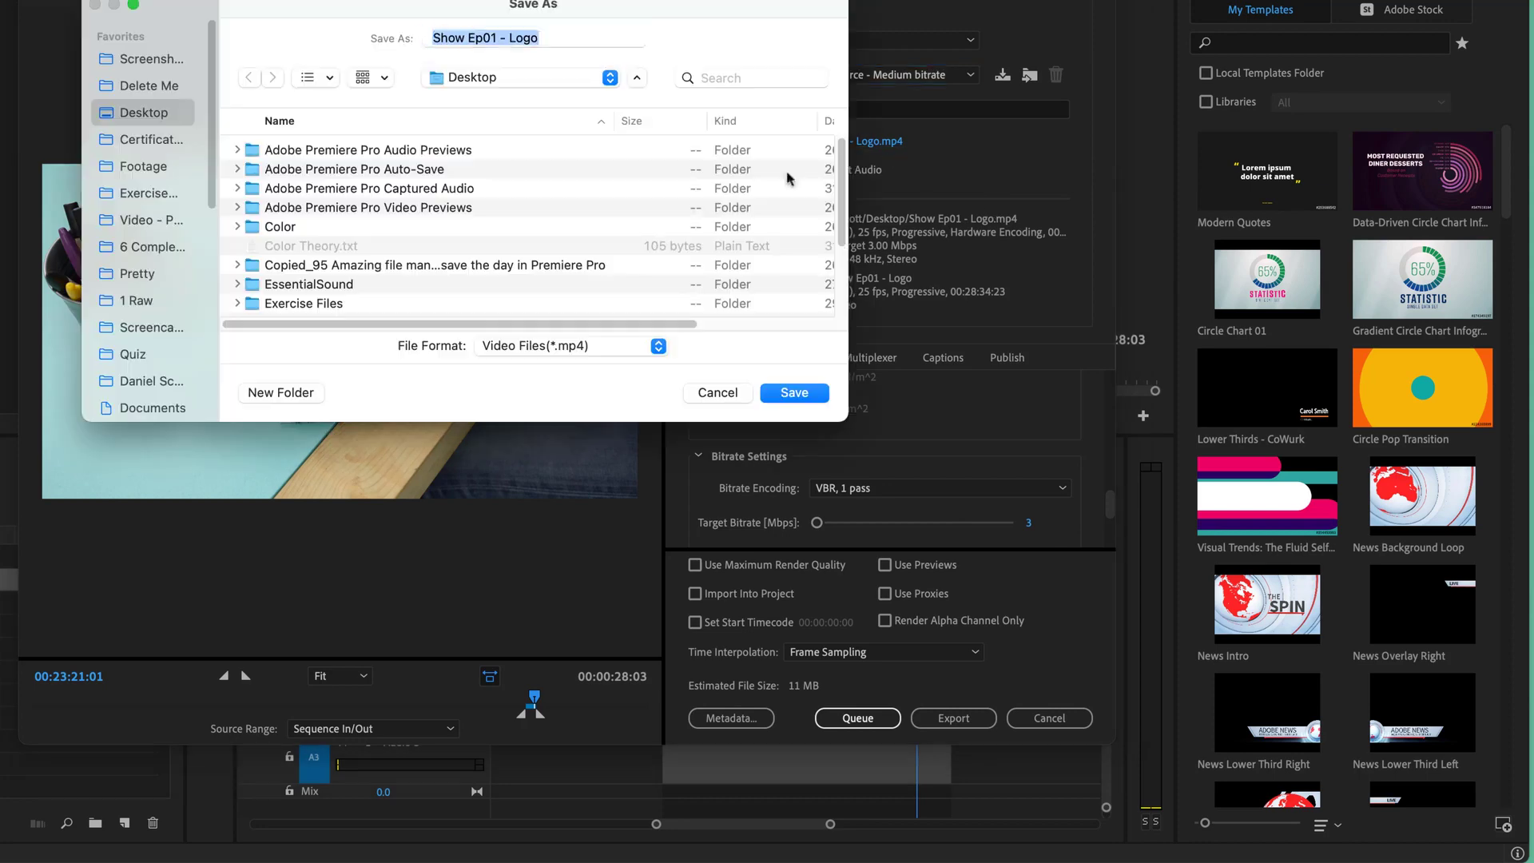
pyautogui.press('Right')
pyautogui.write('VBR1')
pyautogui.press('Return')
pyautogui.click(953, 717)
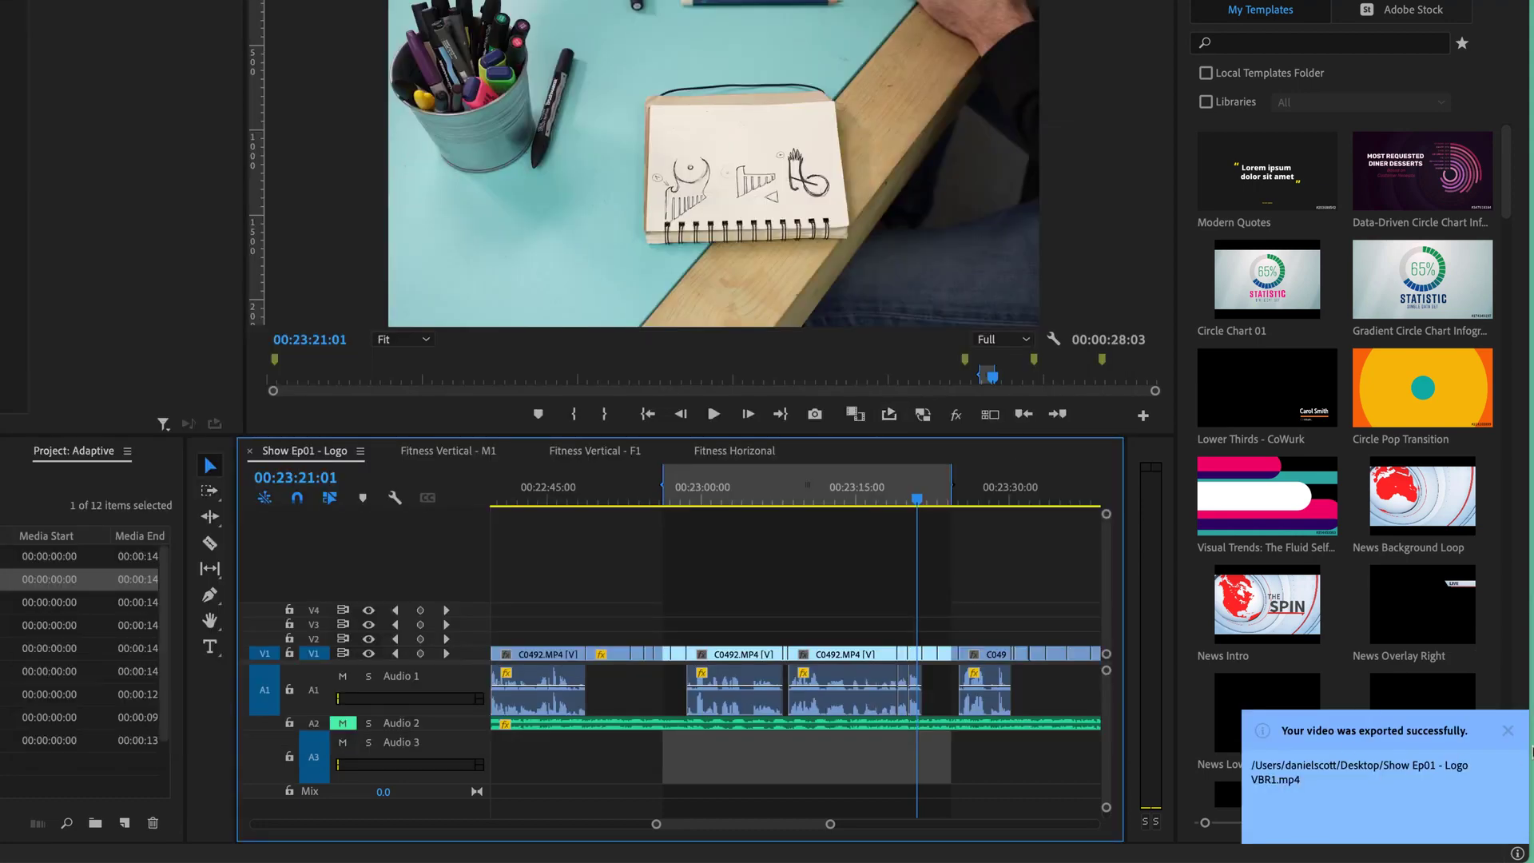
pyautogui.click(1508, 730)
pyautogui.scroll(-8, 1513, 739)
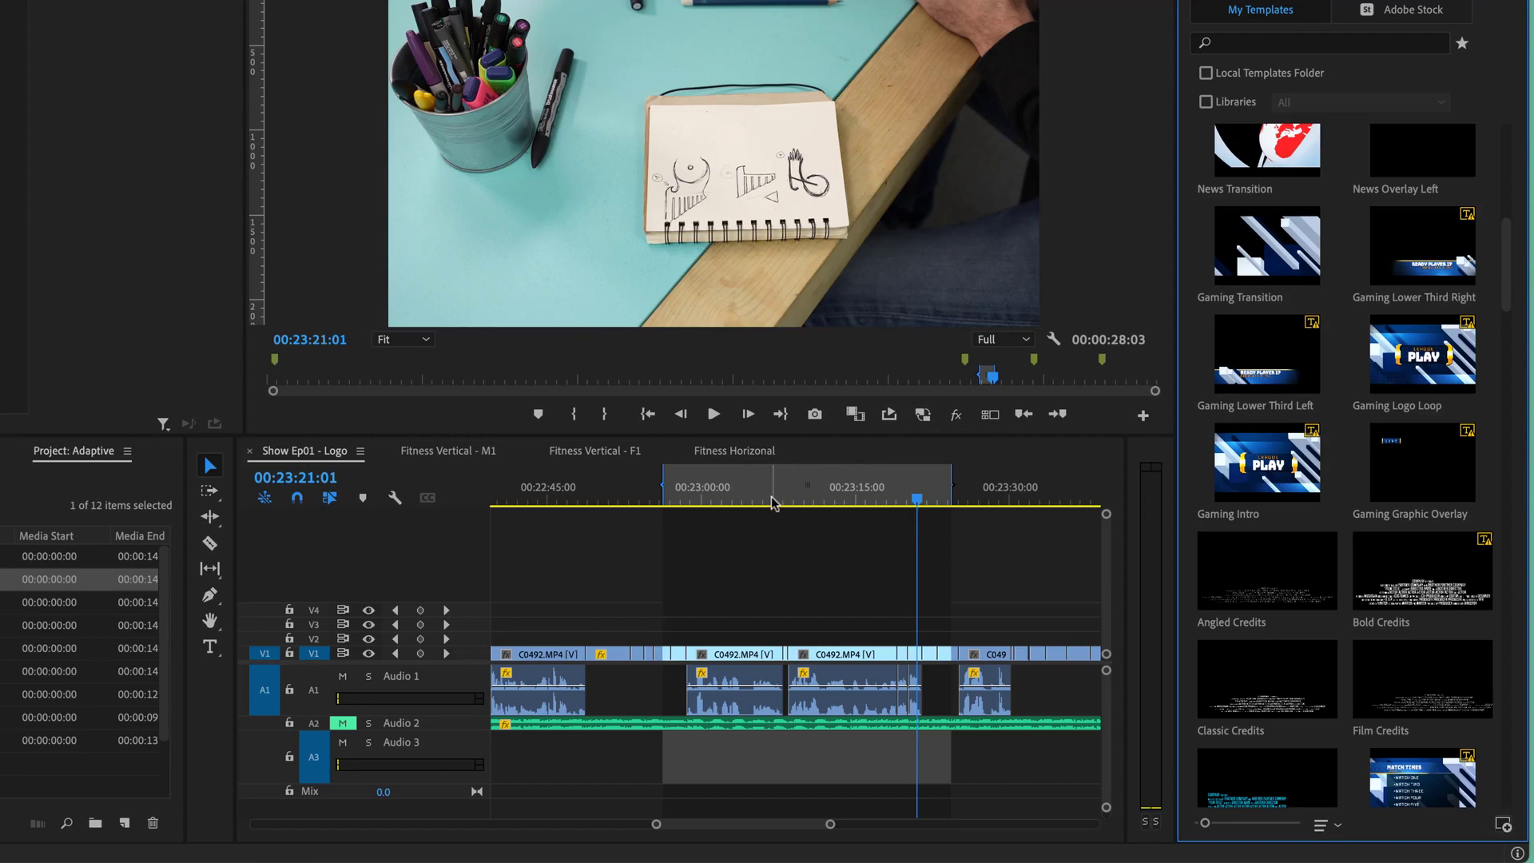
# Step: Reopen the export settings, accept the warning, and set bitrate encoding to VBR, 2 pass
pyautogui.click(770, 554)
pyautogui.hotkey('ctrl', 'm')
pyautogui.click(789, 392)
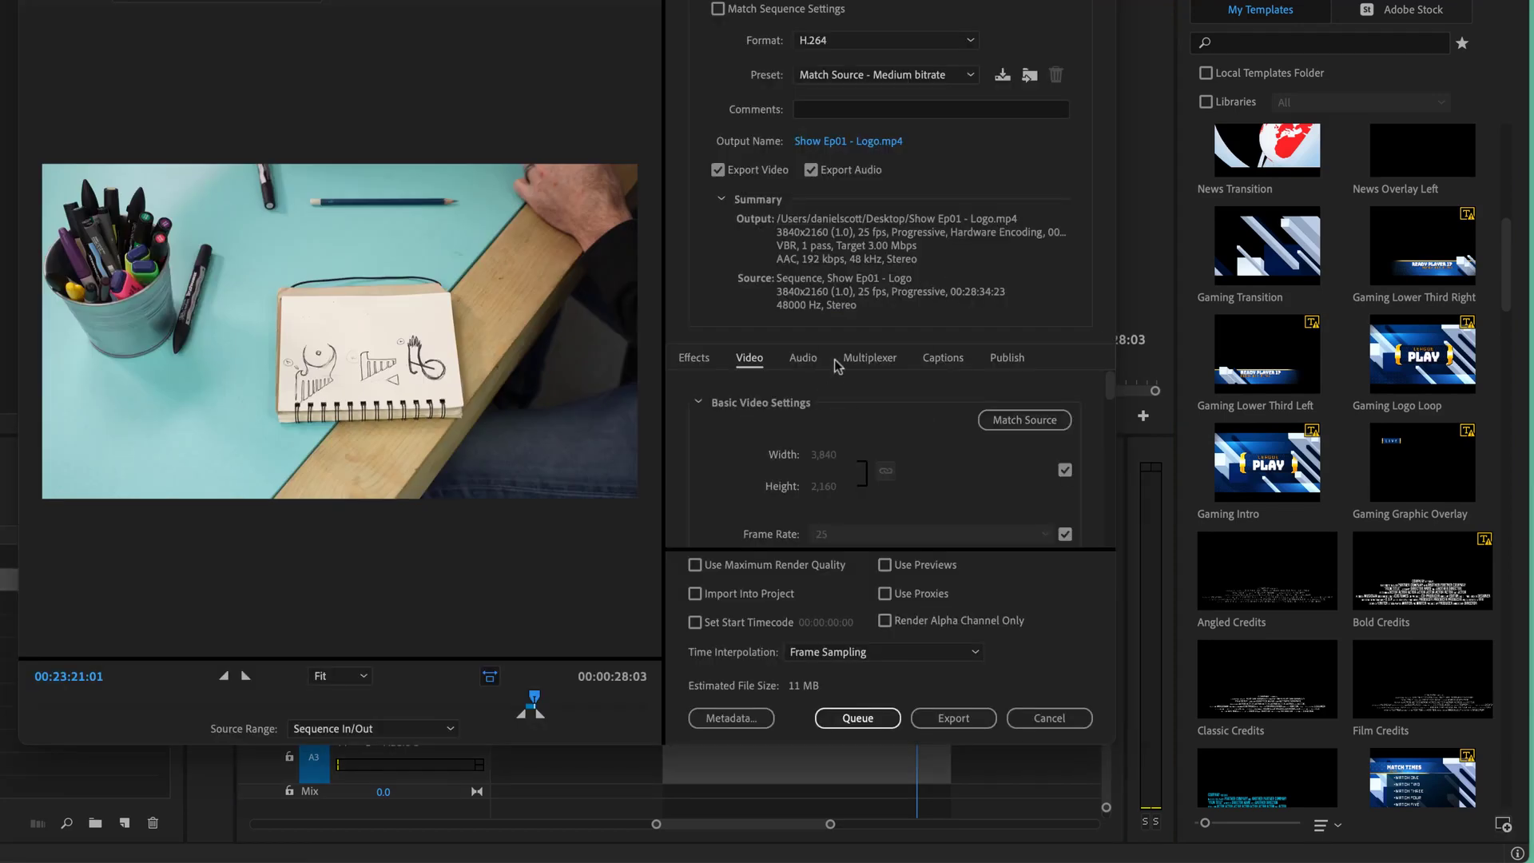
pyautogui.scroll(-1, 794, 463)
pyautogui.scroll(-4, 794, 467)
pyautogui.scroll(1, 794, 468)
pyautogui.click(872, 432)
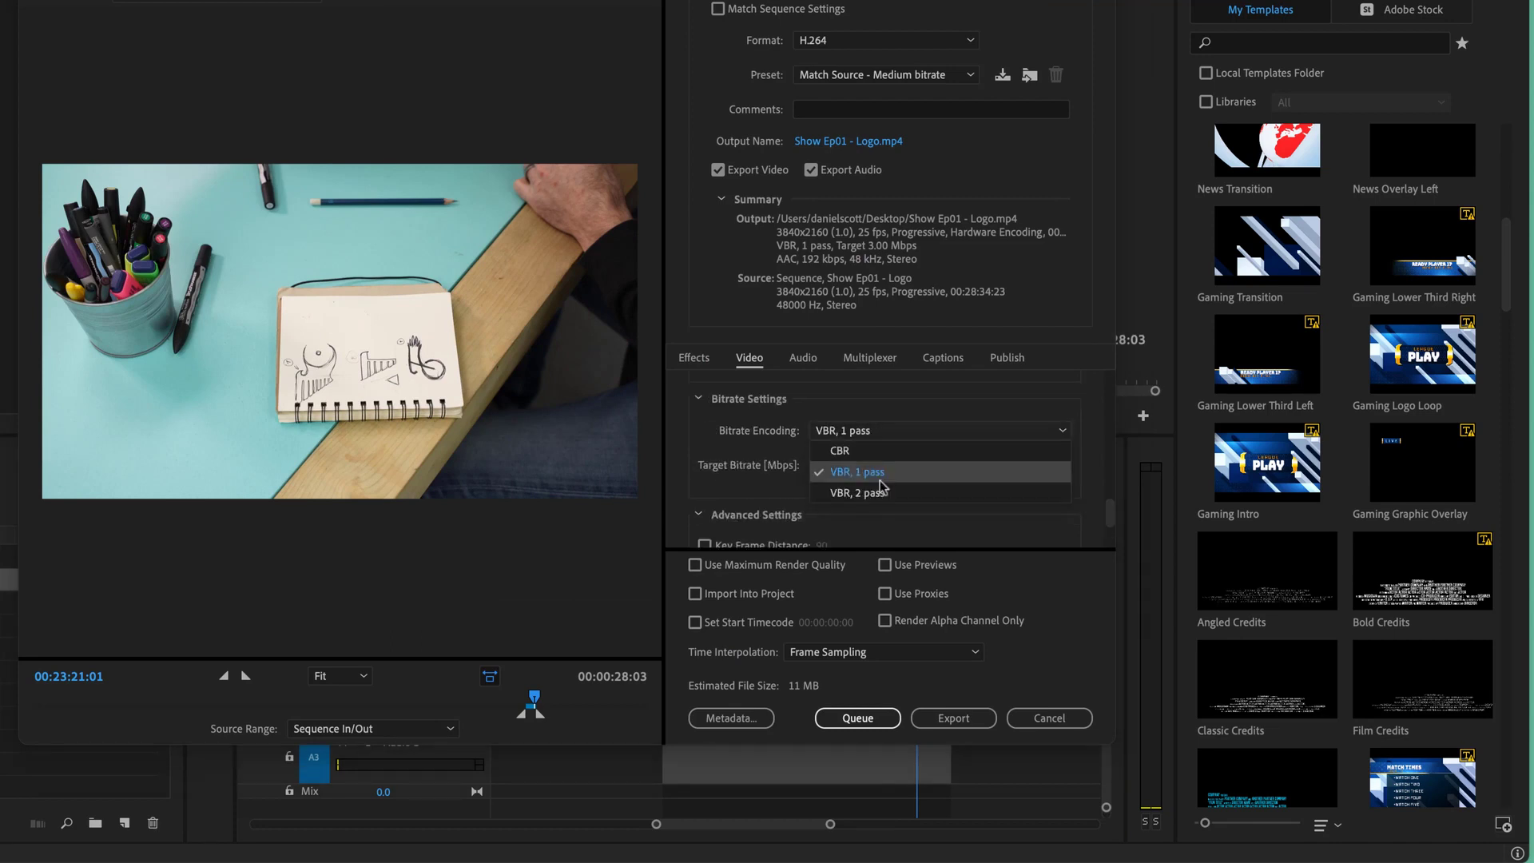
pyautogui.click(849, 493)
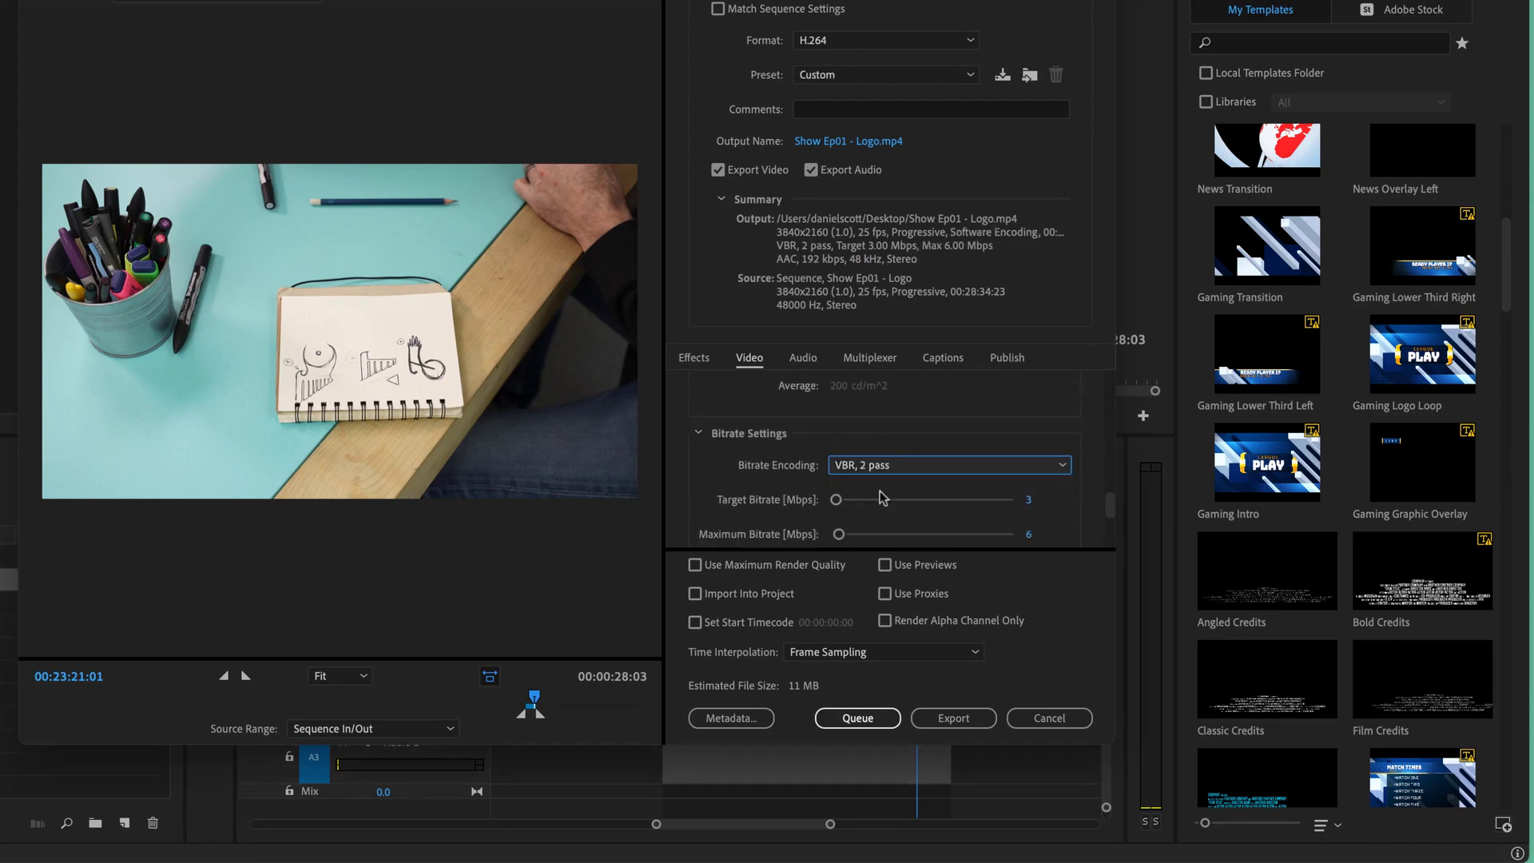
# Step: Name the output Show Ep01 - Logo VBR2.mp4 and start the export
pyautogui.scroll(-1, 1046, 514)
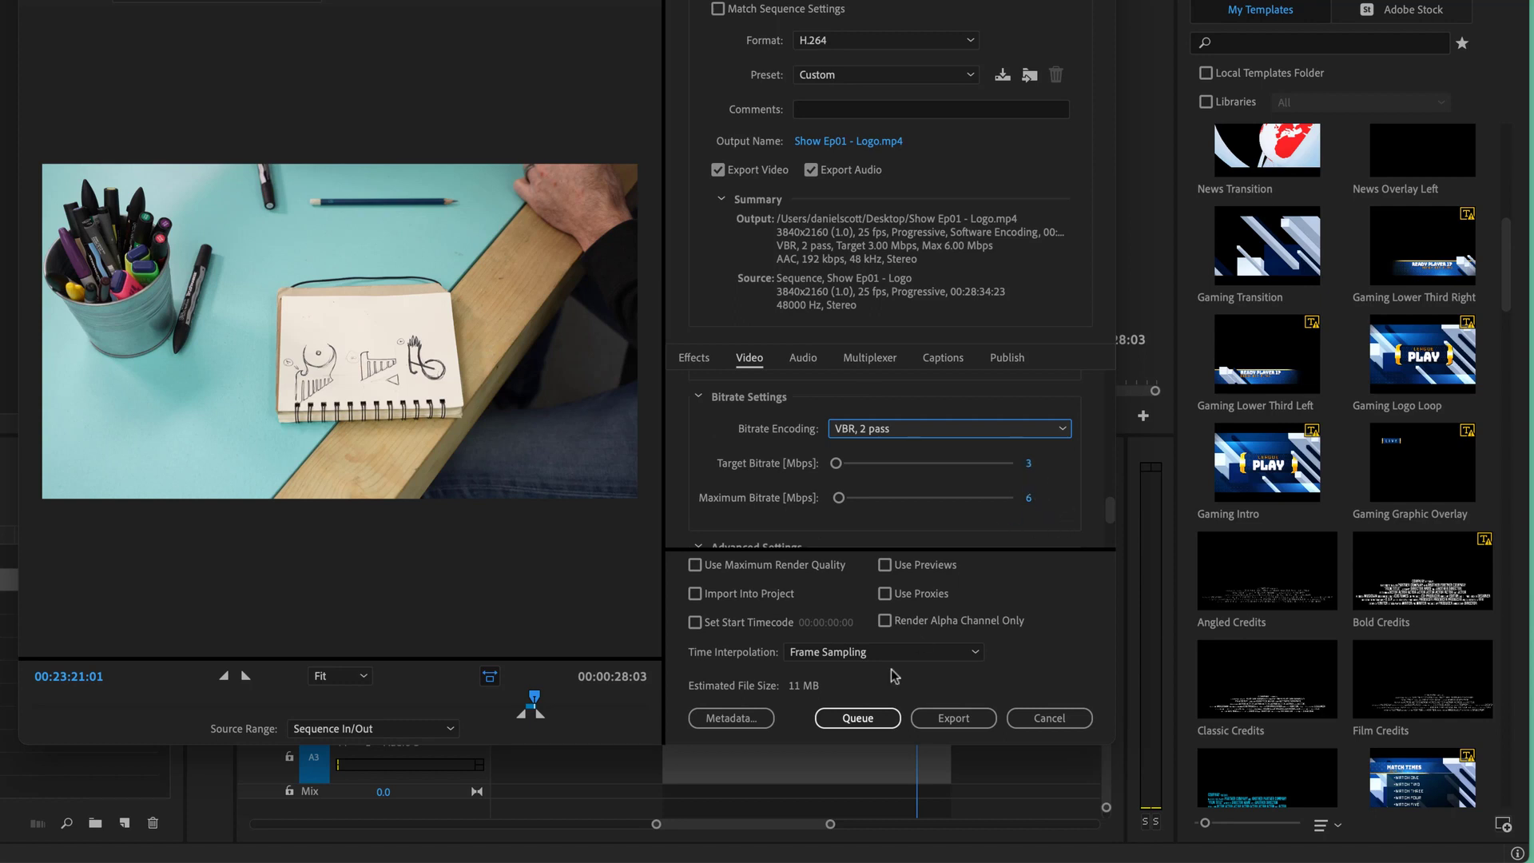
pyautogui.click(882, 148)
pyautogui.write('VBR1')
pyautogui.click(794, 392)
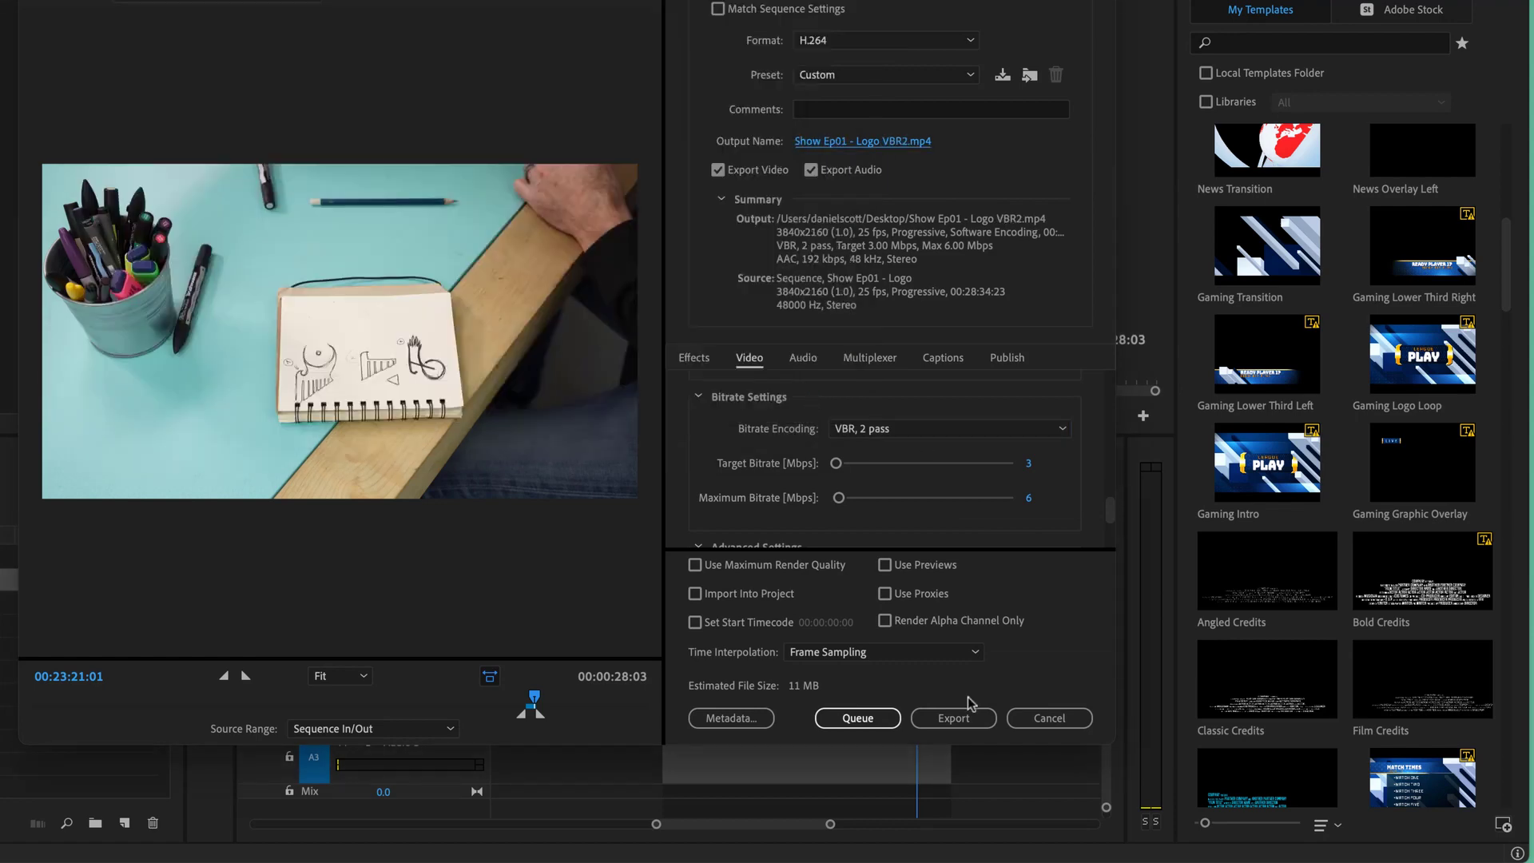
pyautogui.click(962, 716)
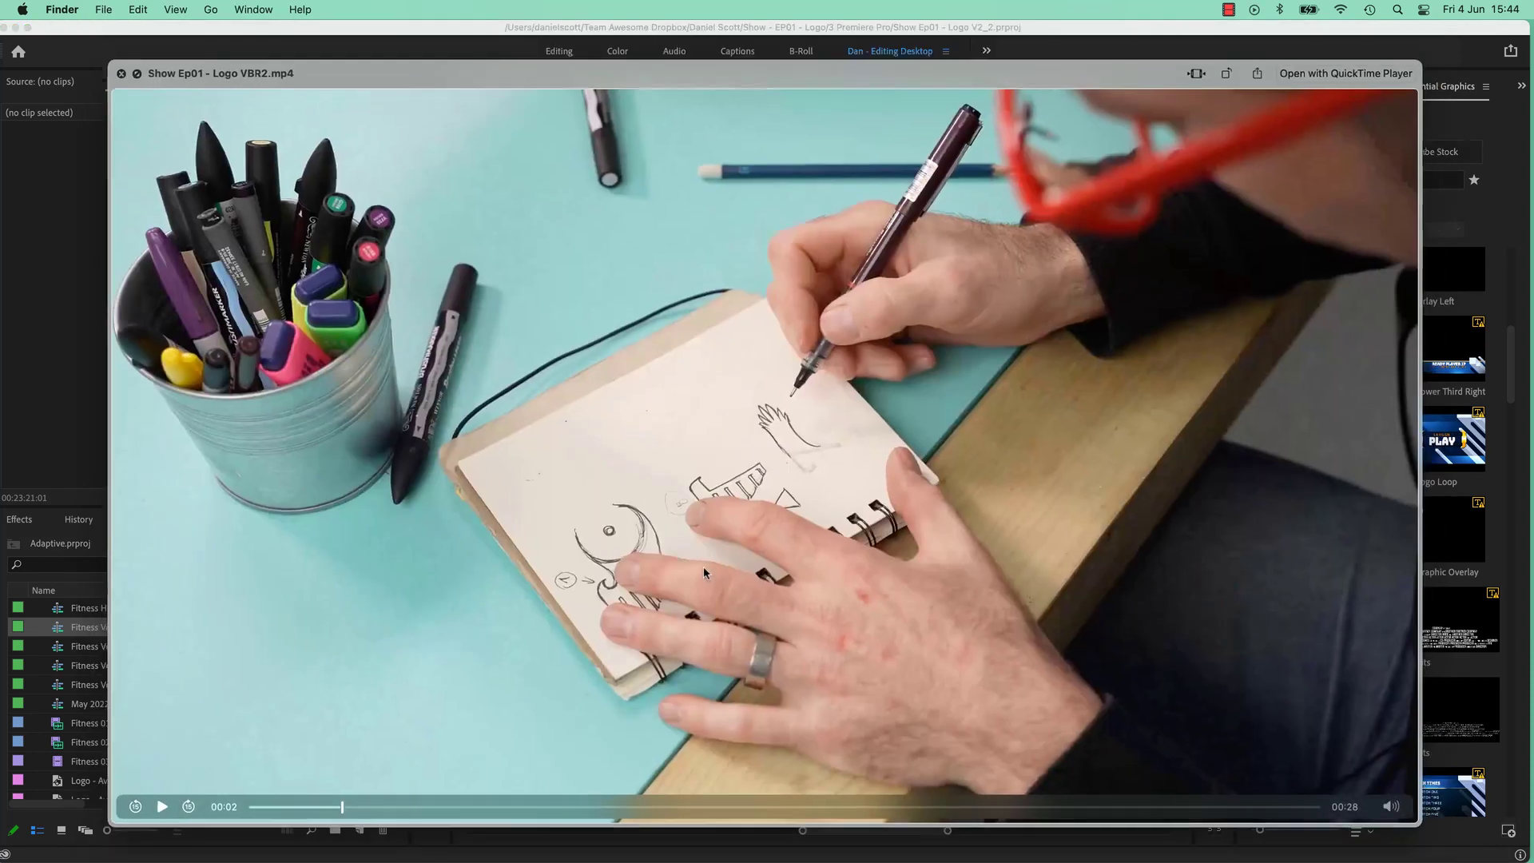
# Step: Open Show Ep01 - Logo VBR1.mp4 in QuickTime Player and leave full screen
pyautogui.press('space')
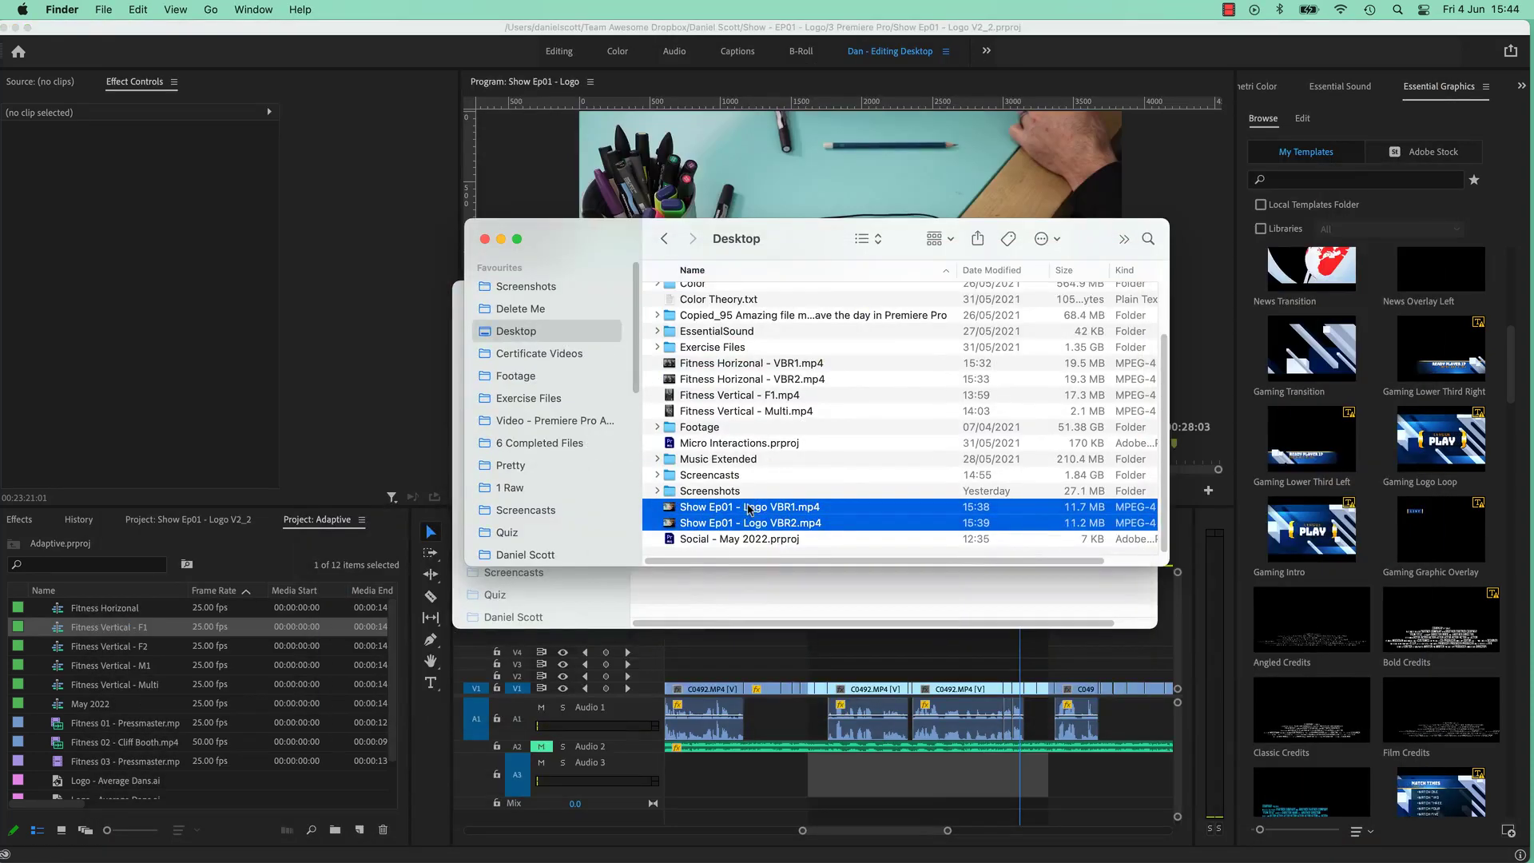
pyautogui.click(789, 524)
pyautogui.click(785, 511)
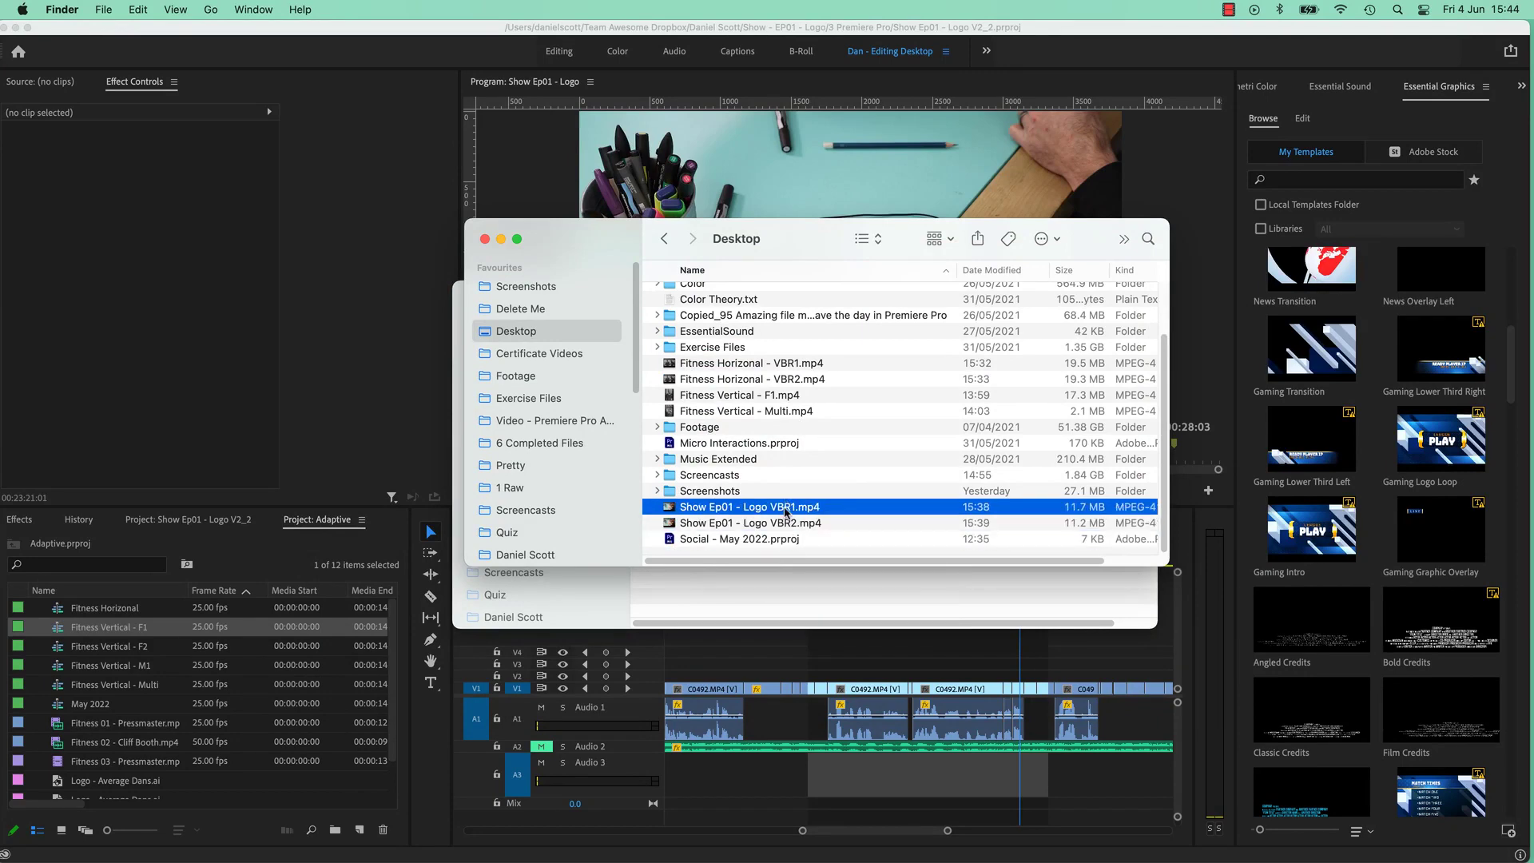
pyautogui.doubleClick(785, 512)
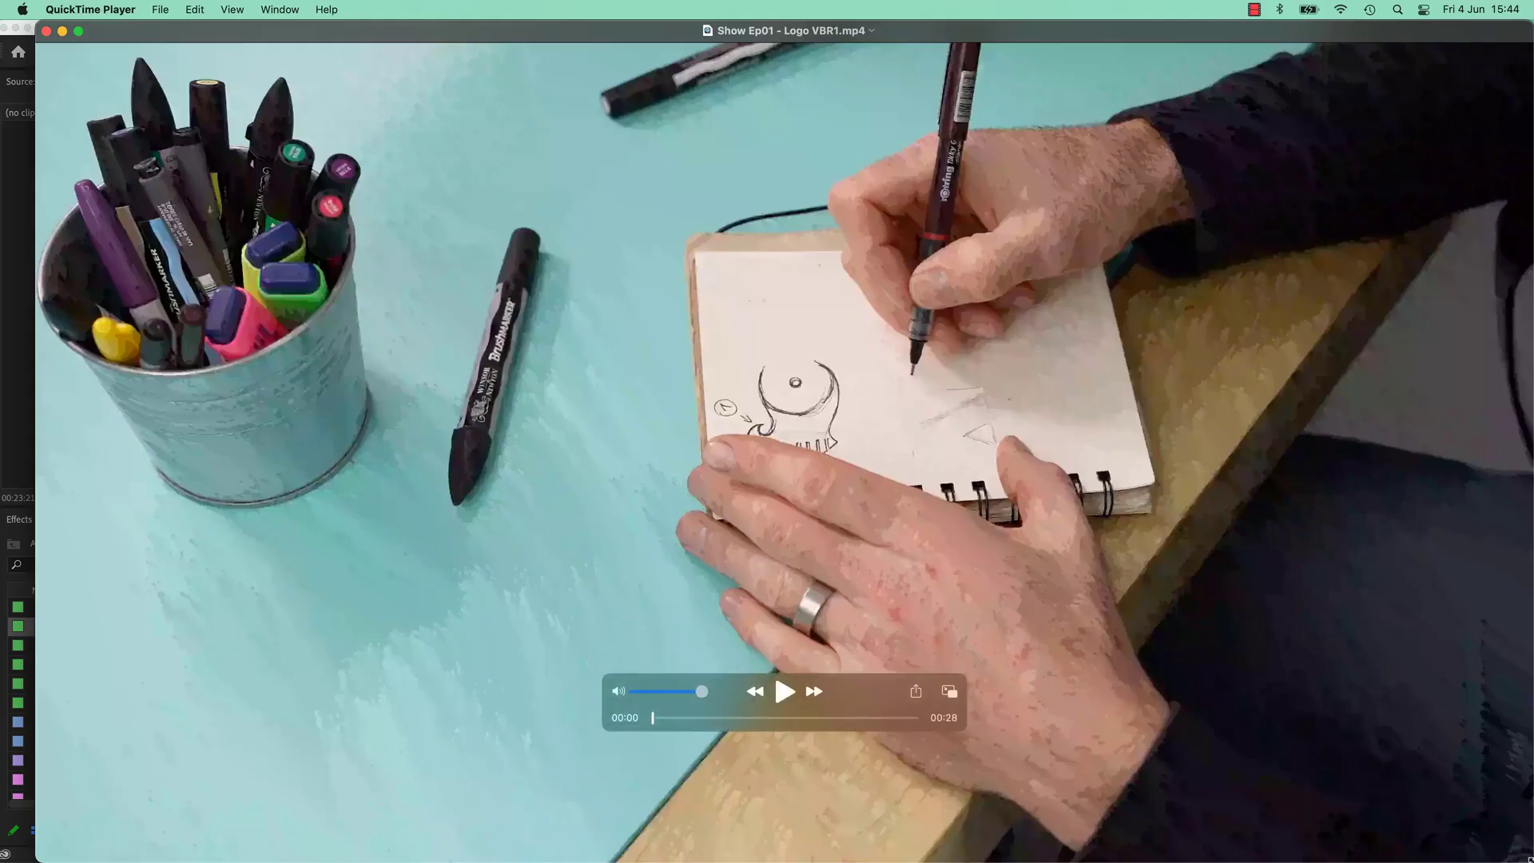
pyautogui.press('super+1')
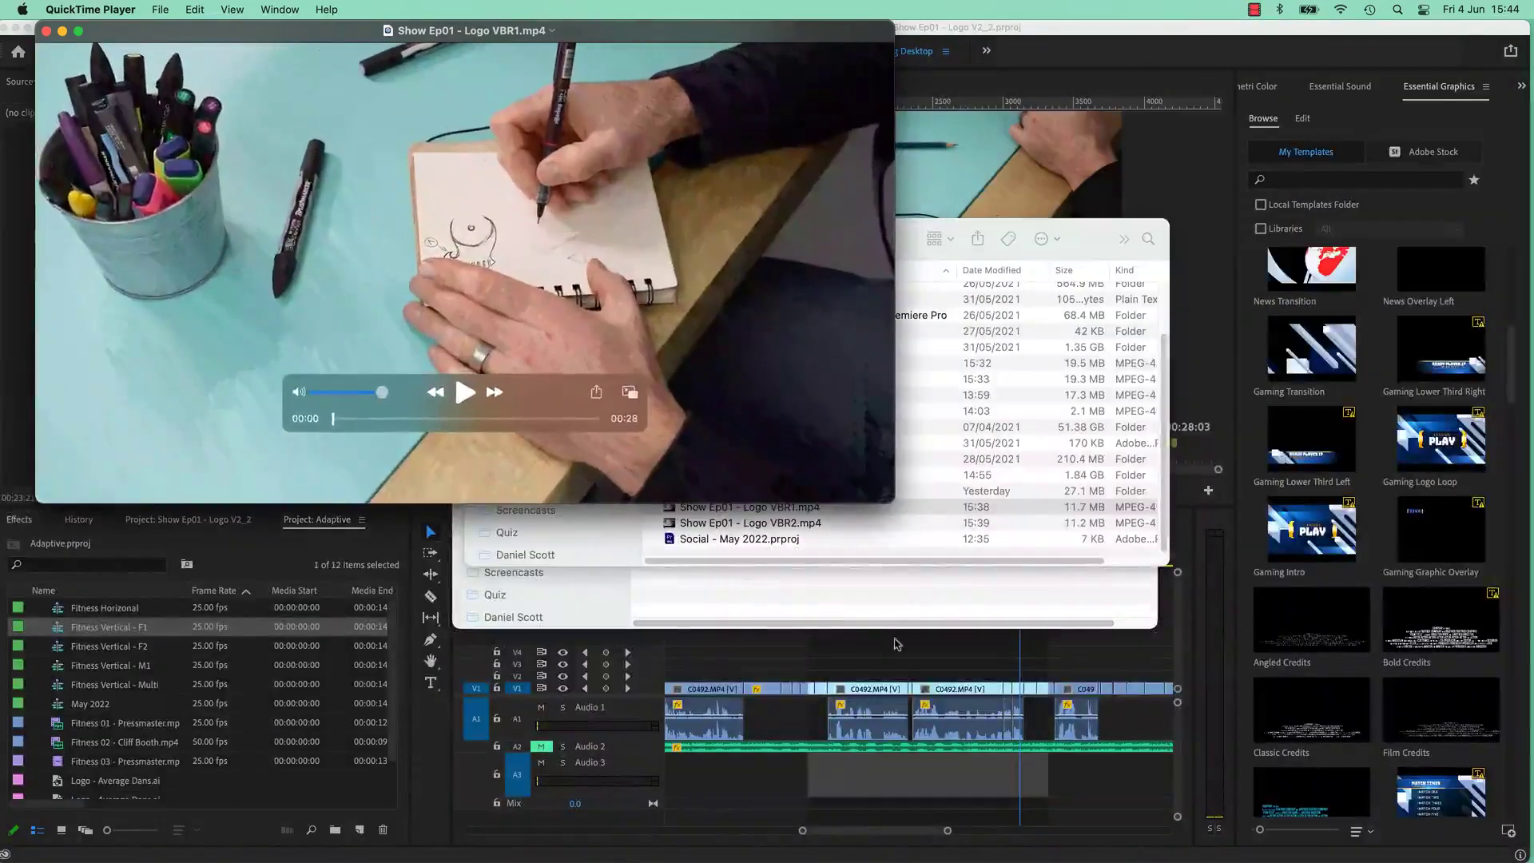
# Step: Open Show Ep01 - Logo VBR2.mp4 from the Desktop in QuickTime Player
pyautogui.click(1067, 269)
pyautogui.click(765, 524)
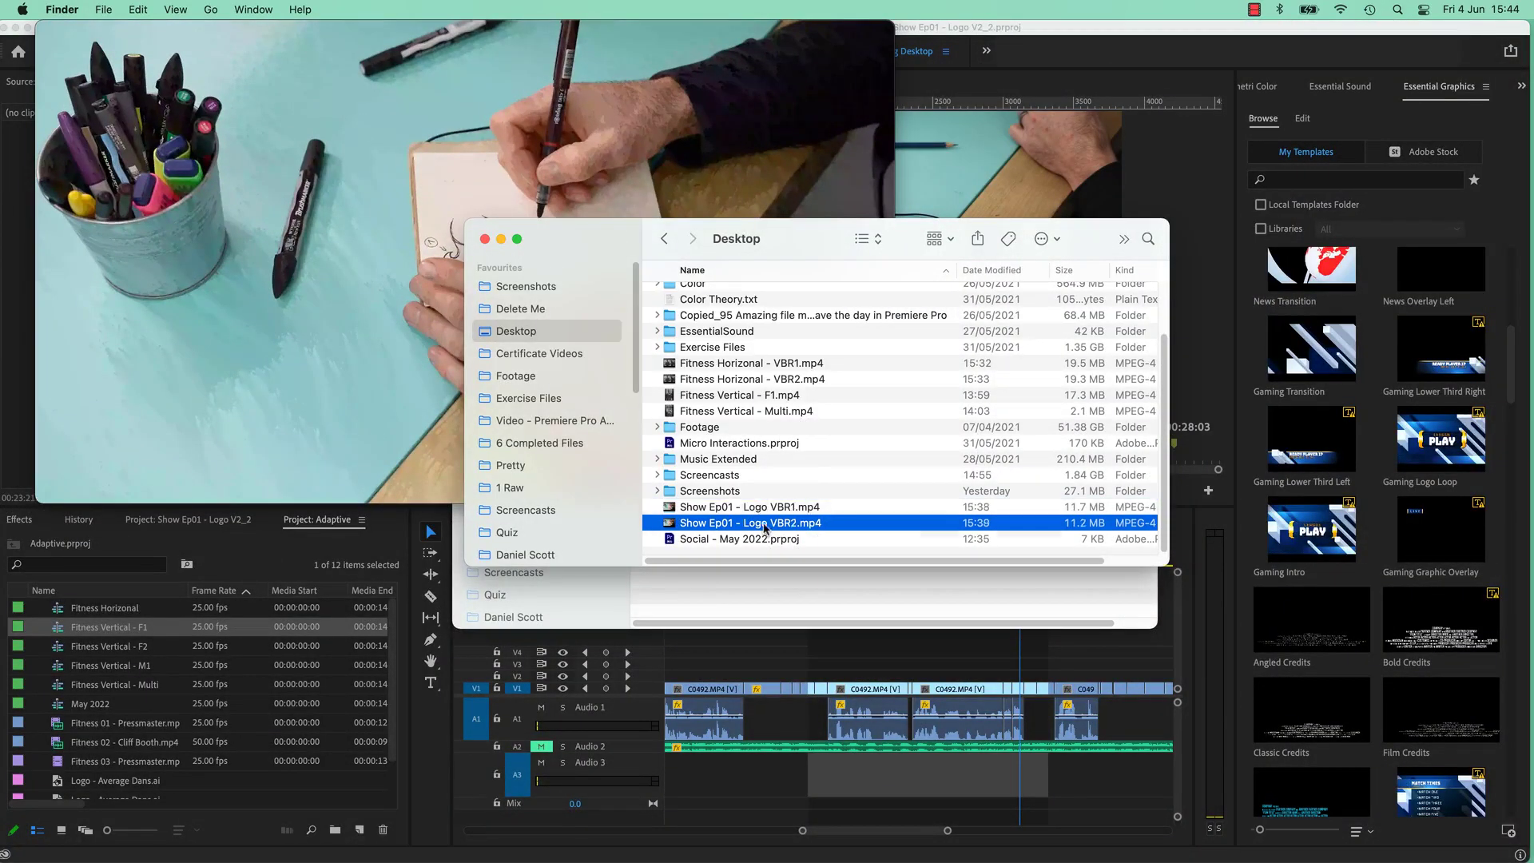
pyautogui.doubleClick(765, 524)
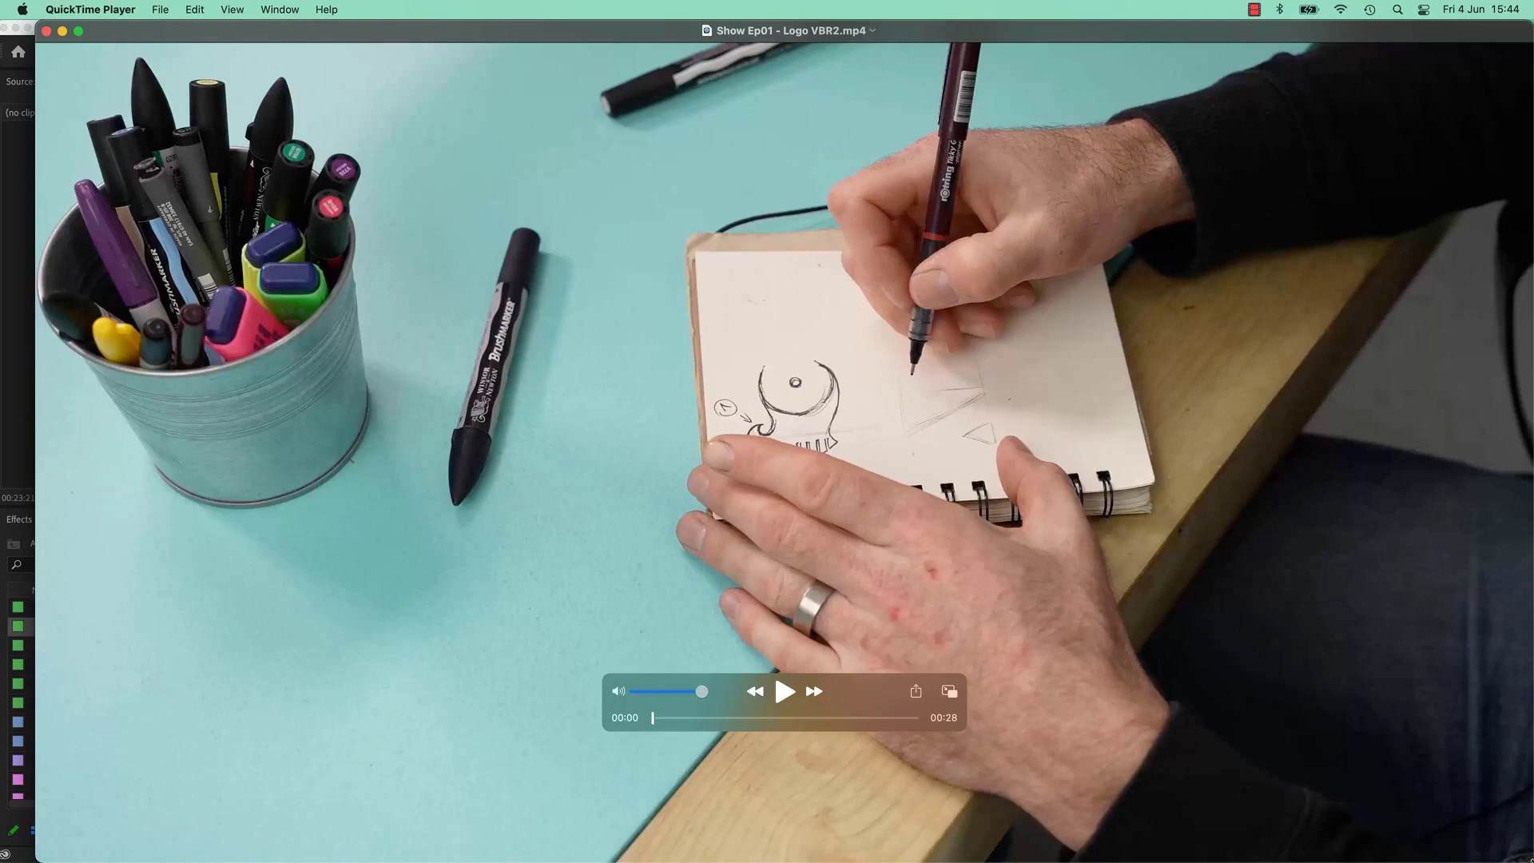
# Step: Shrink and centre the VBR2 window, then play both the VBR1 and VBR2 videos
pyautogui.moveTo(1530, 860); pyautogui.dragTo(896, 506)
pyautogui.moveTo(691, 35); pyautogui.dragTo(1074, 214)
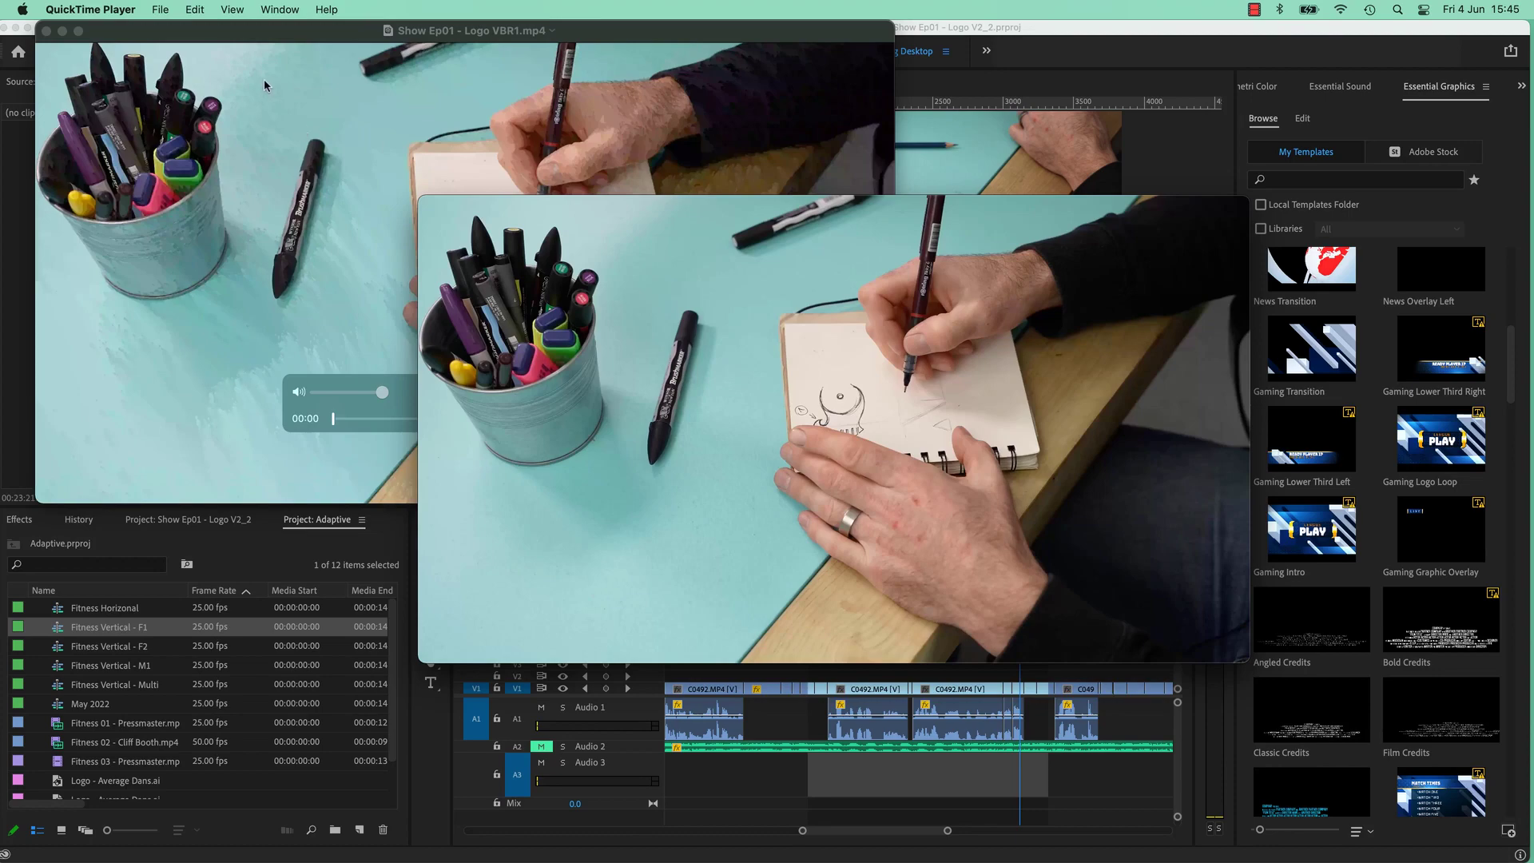
pyautogui.click(342, 366)
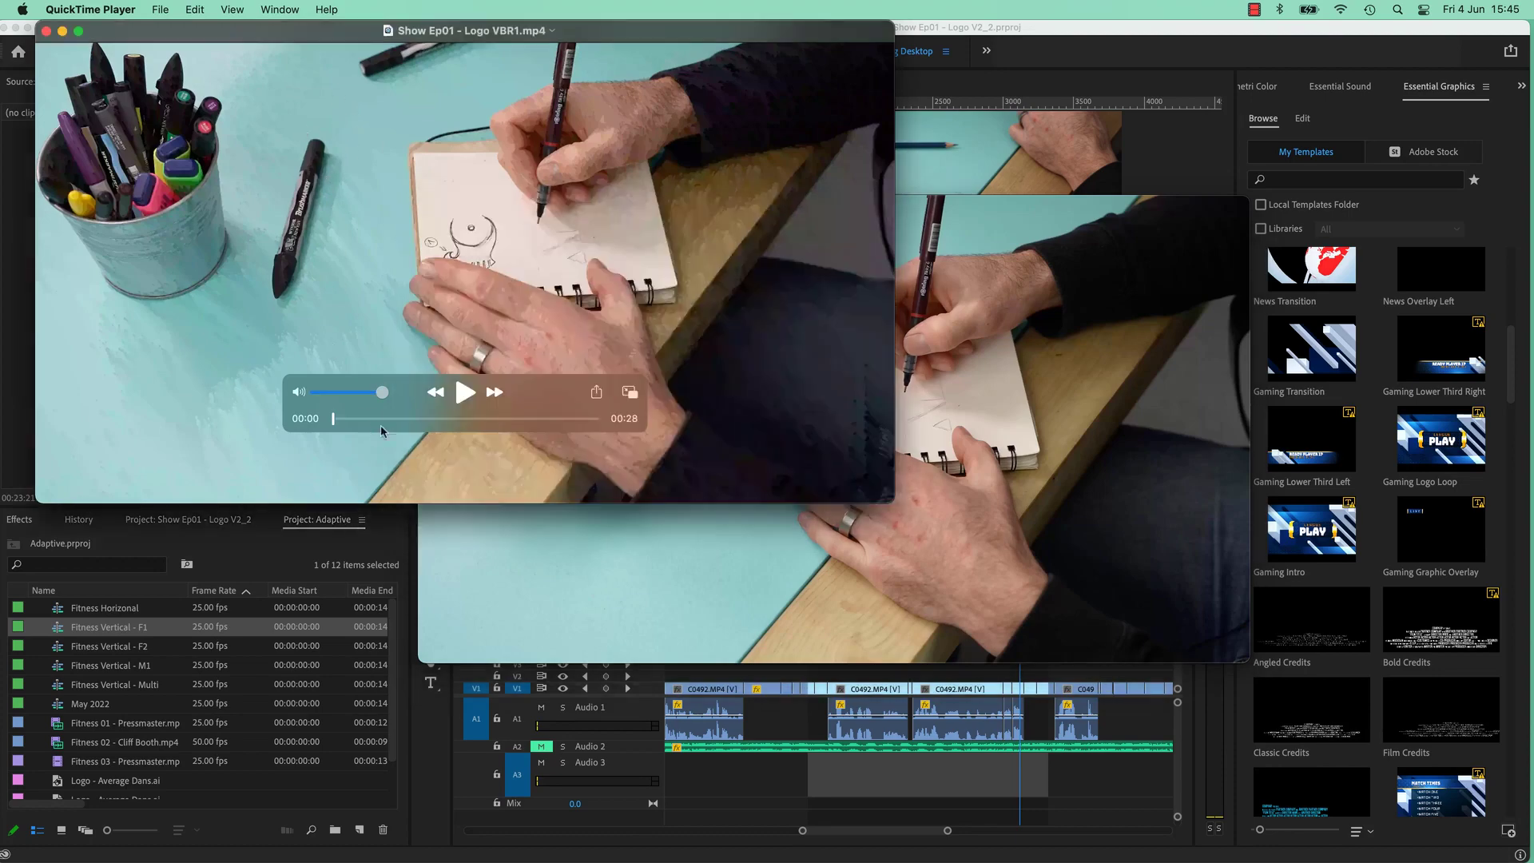
pyautogui.click(464, 391)
pyautogui.click(830, 554)
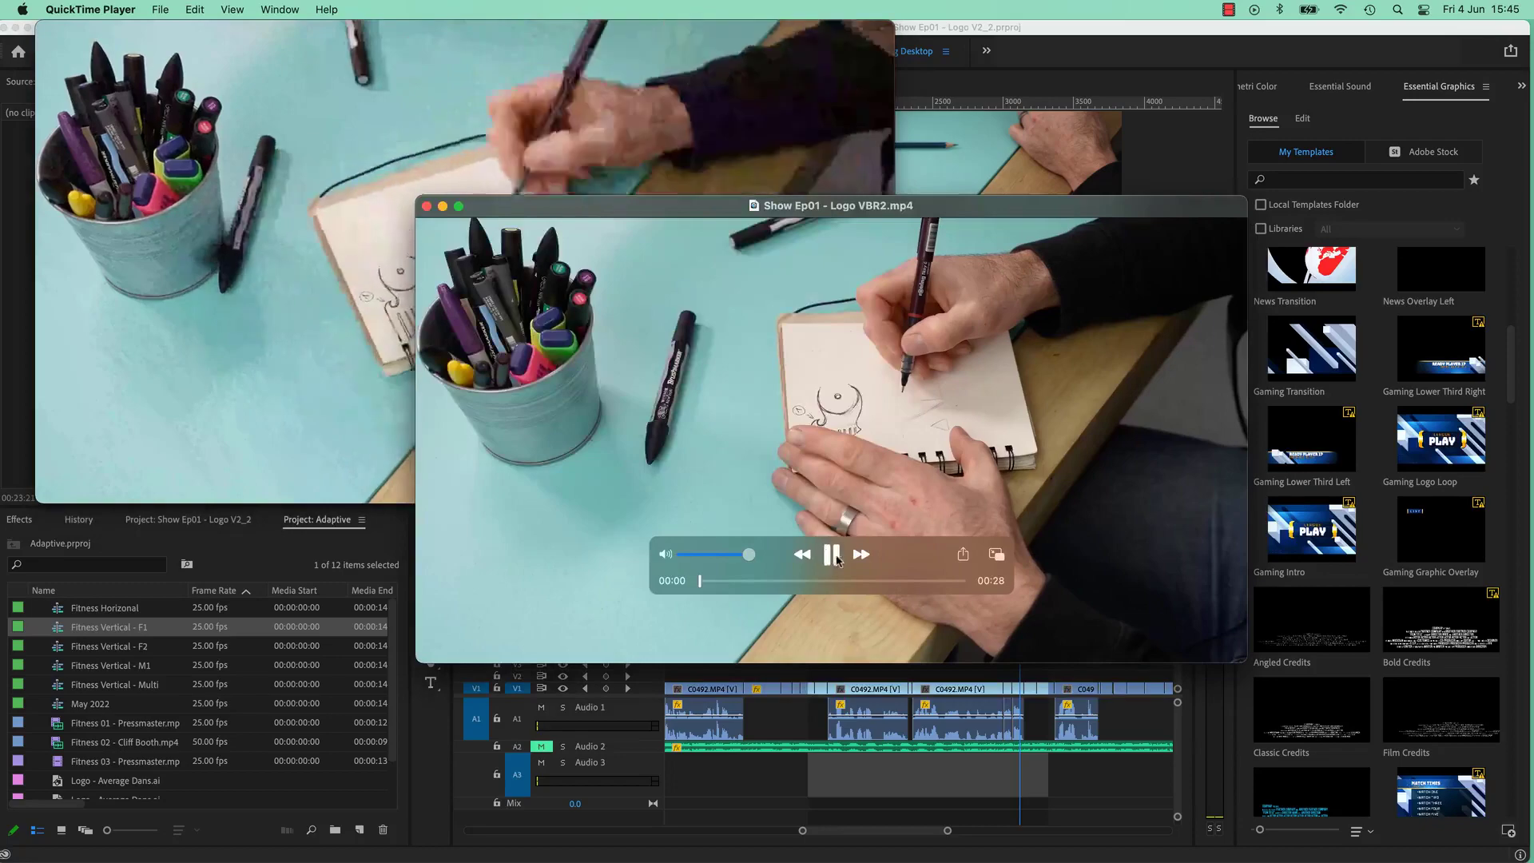
pyautogui.click(831, 553)
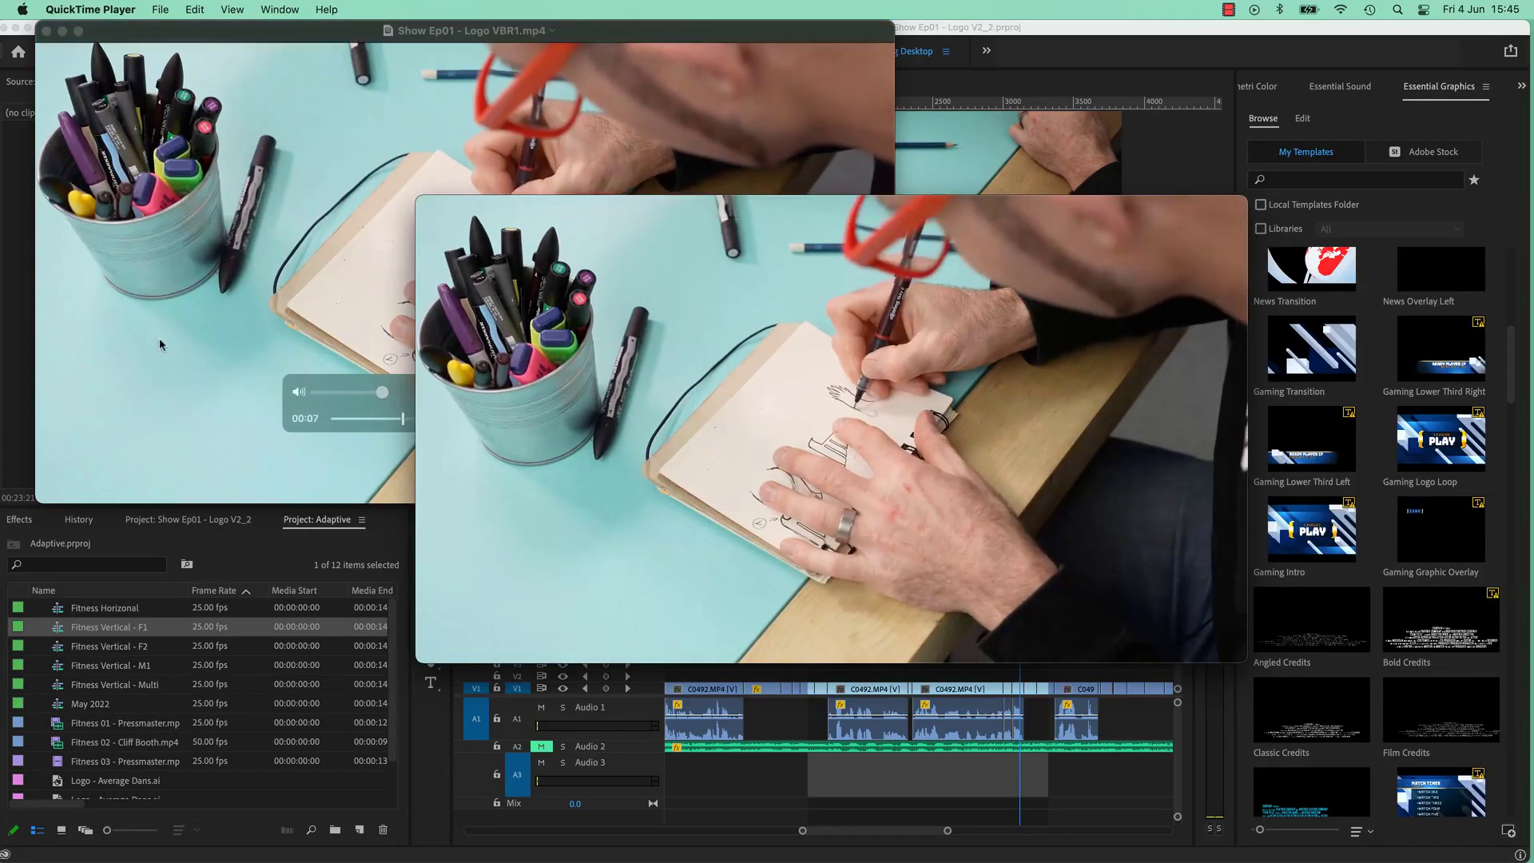
# Step: Pause VBR1 and skip it to 00:12, then bring VBR2 forward
pyautogui.click(404, 426)
pyautogui.press('space')
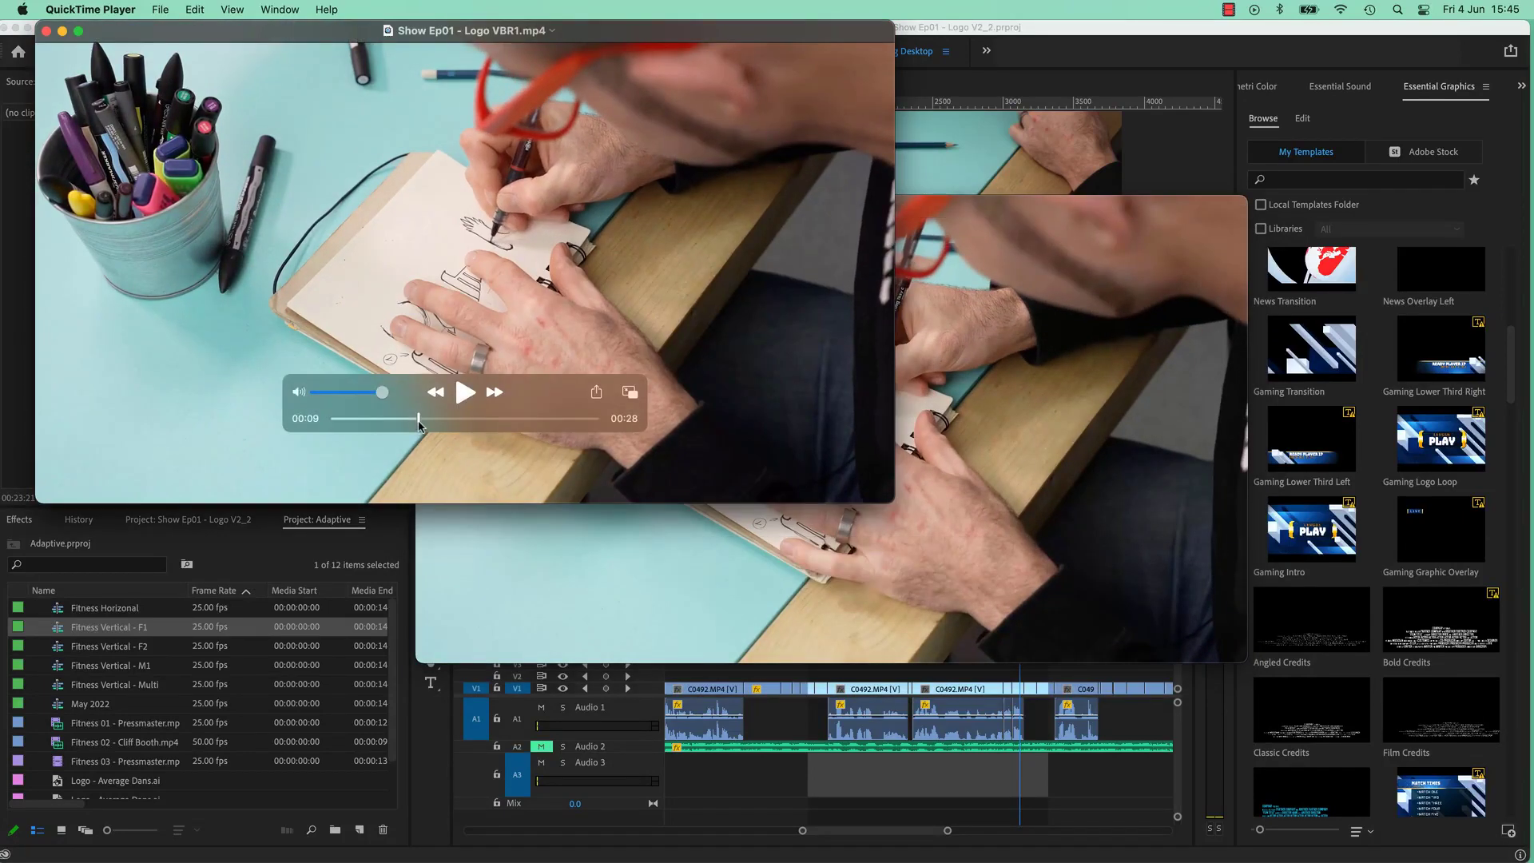
pyautogui.moveTo(437, 423); pyautogui.dragTo(338, 423)
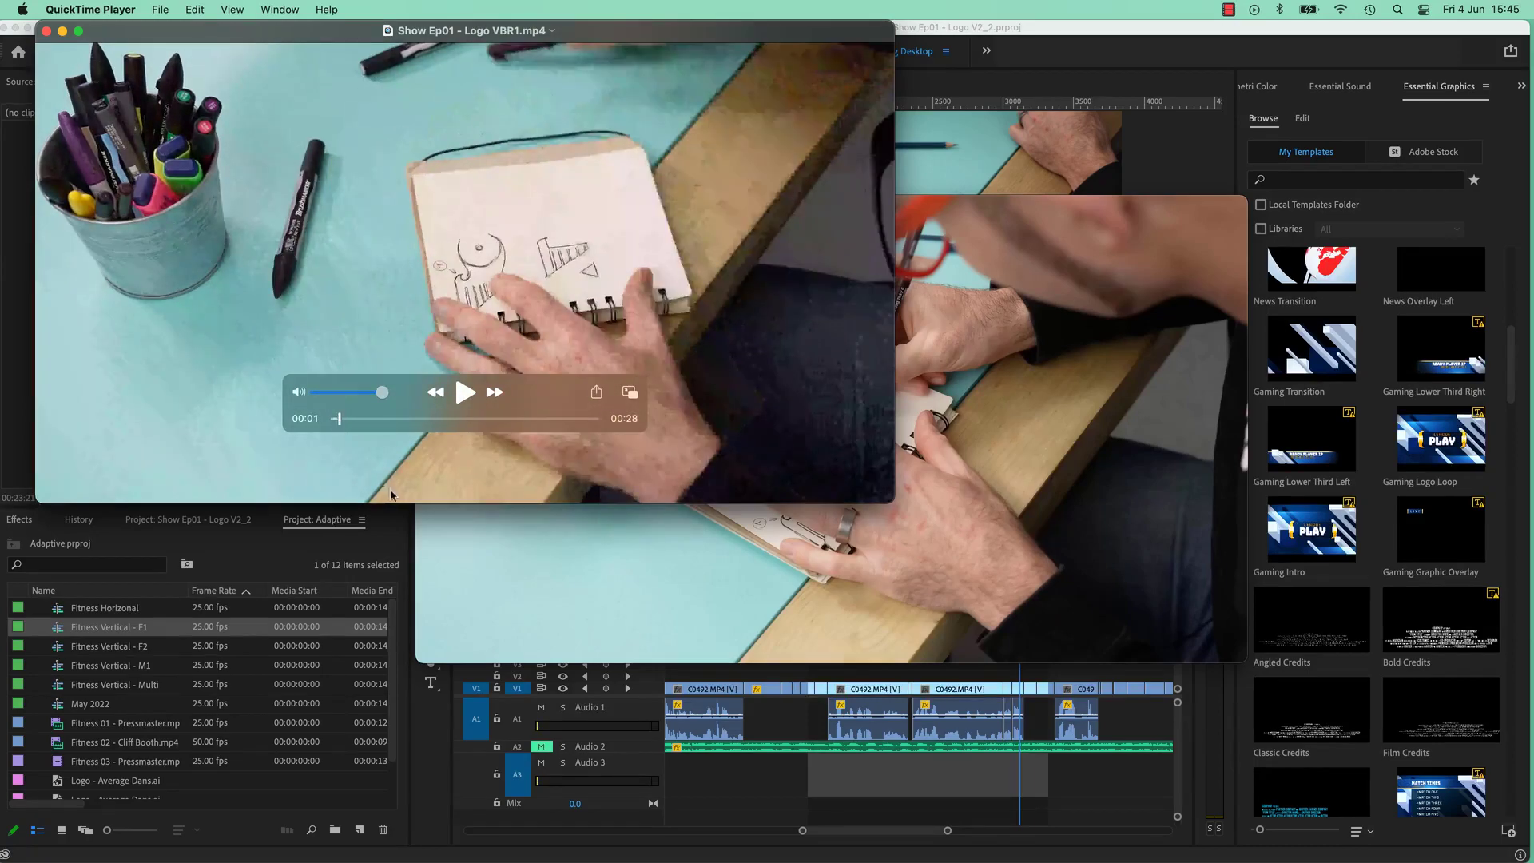
pyautogui.click(735, 580)
# Step: Rewind VBR2 to 00:00 and let it play, then bring VBR1 in front
pyautogui.moveTo(735, 580); pyautogui.dragTo(945, 593)
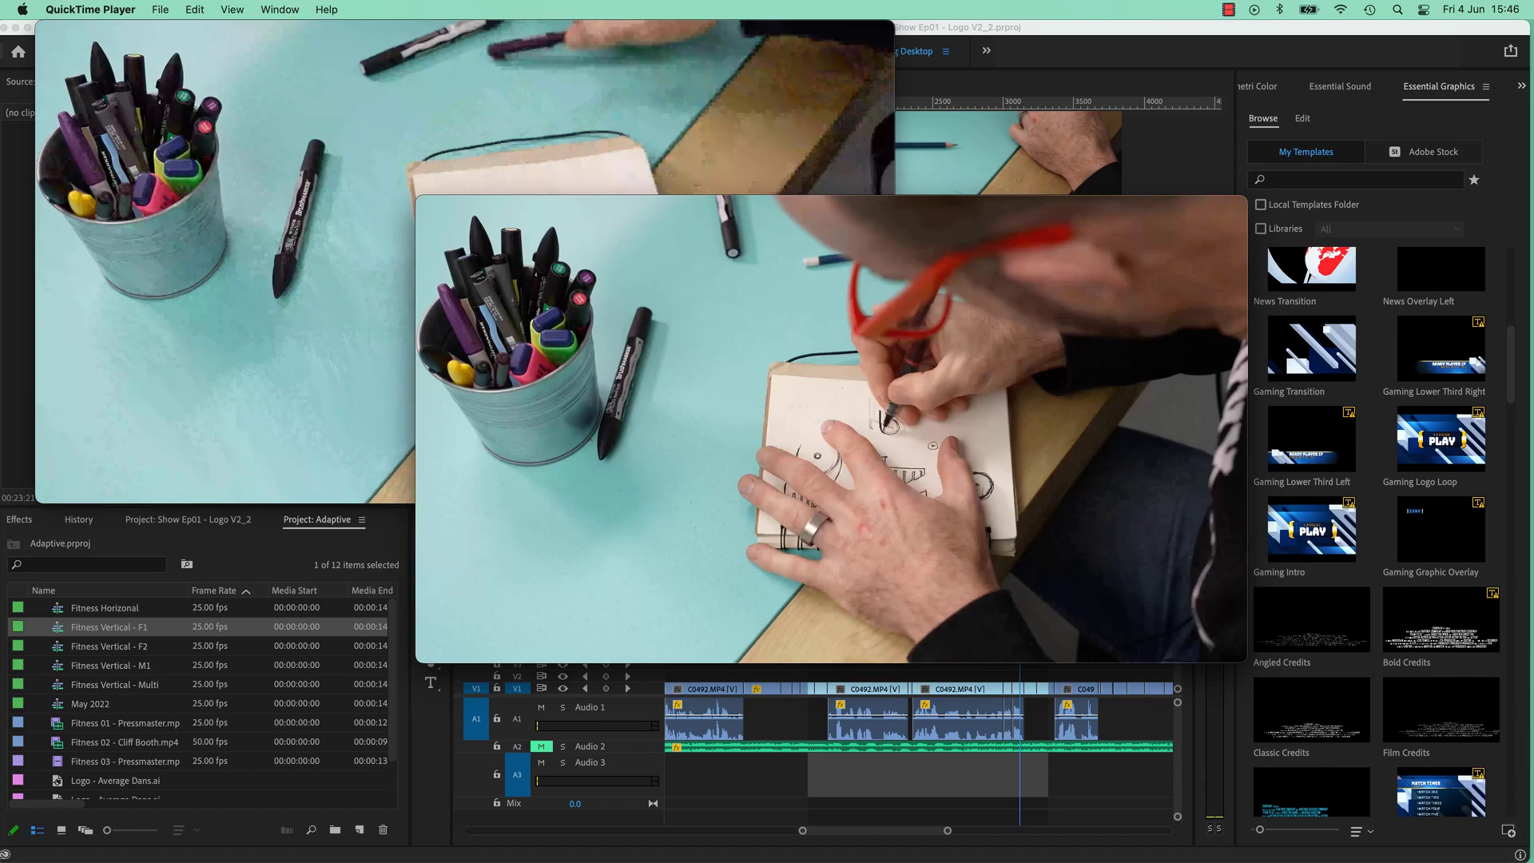
pyautogui.moveTo(629, 312)
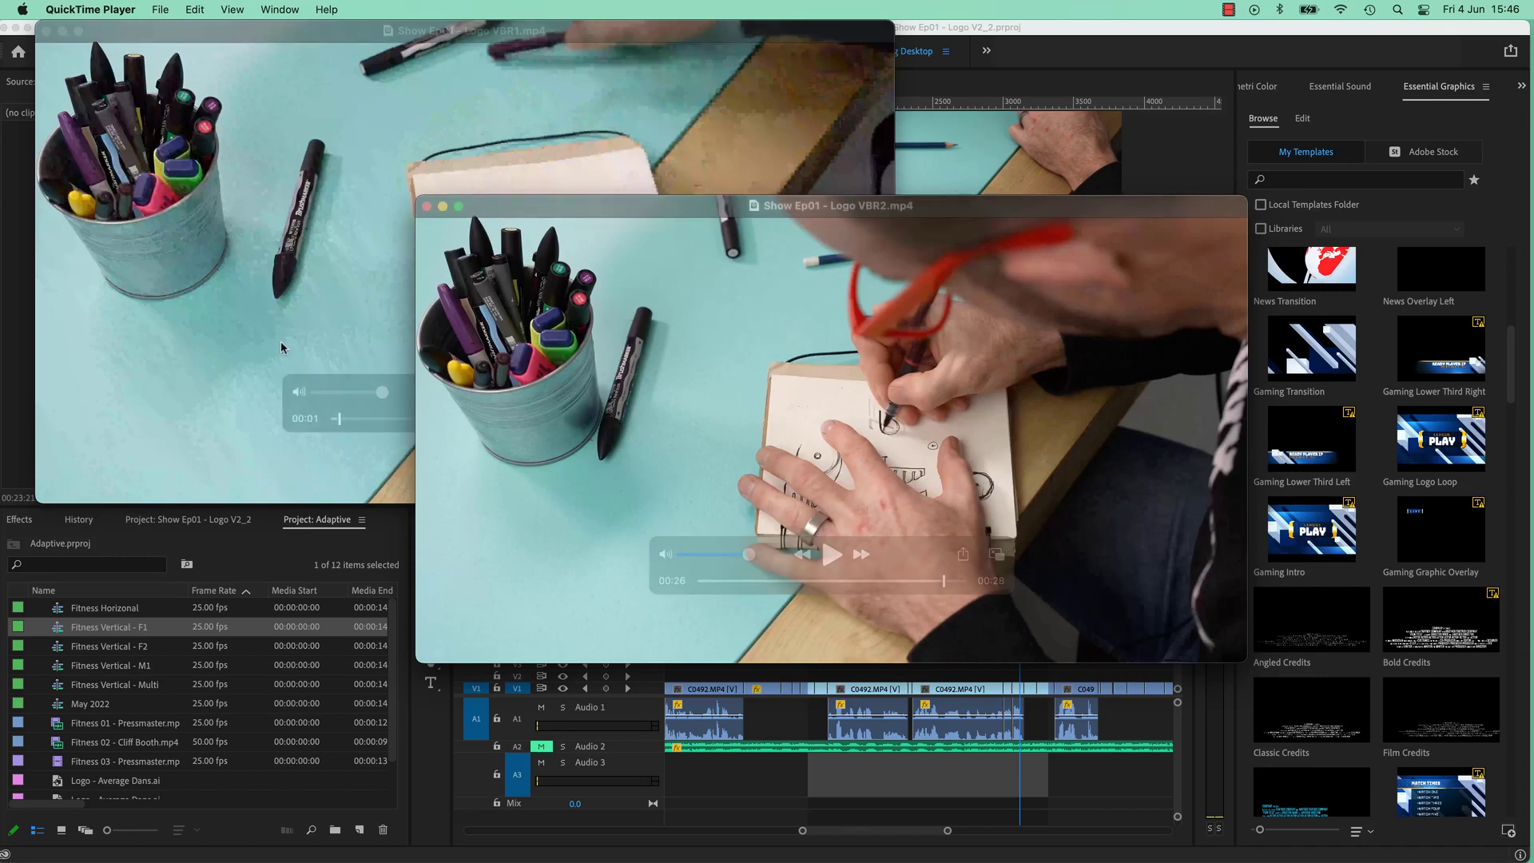
pyautogui.click(224, 325)
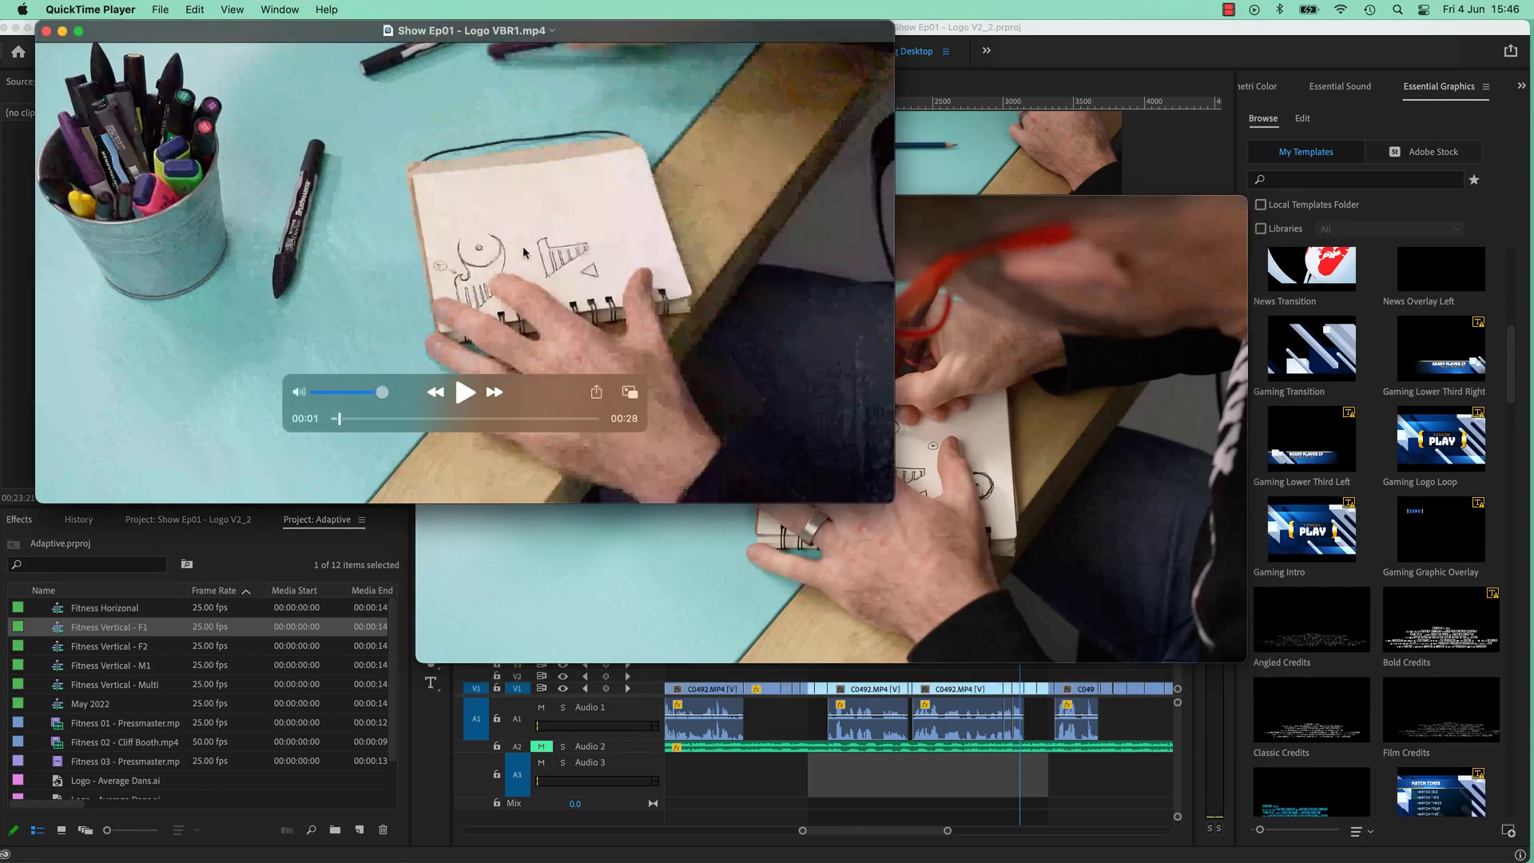